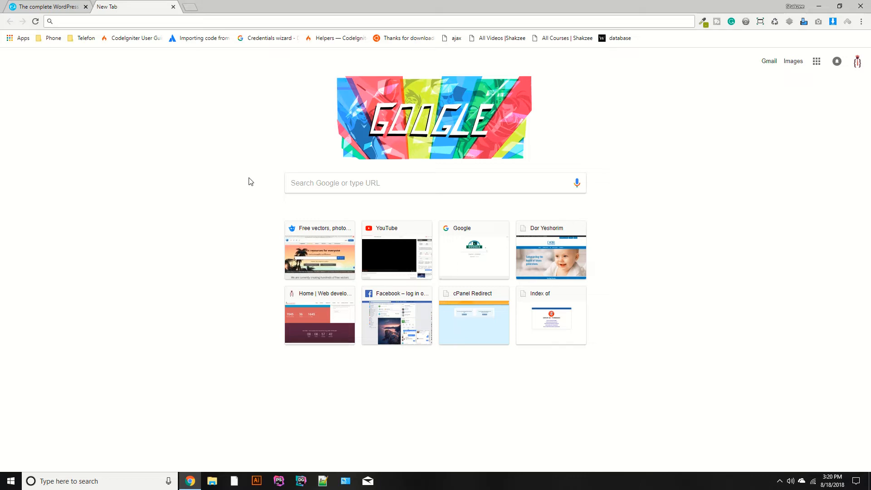
Open shakzee.com/cpanel and log in with the credentials already filled in.
left_click(180, 22)
type("s")
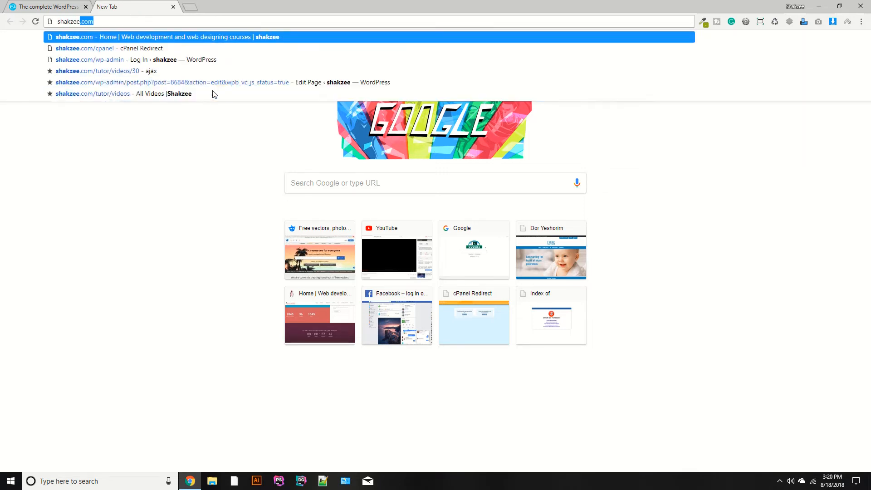
type("hakzee.com/")
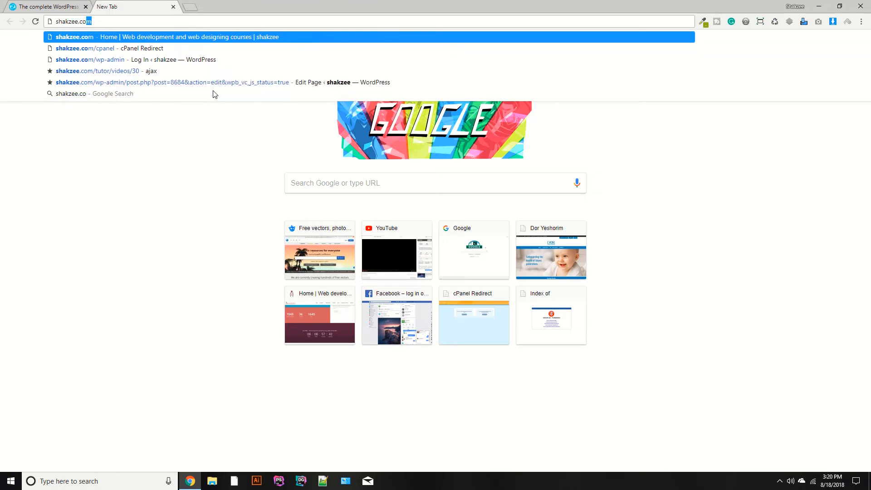
type("cpa")
key("Return")
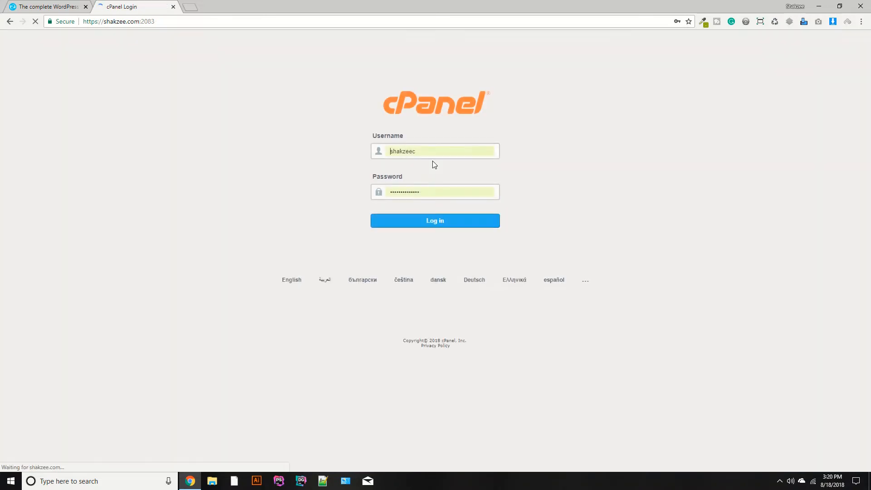
left_click(409, 222)
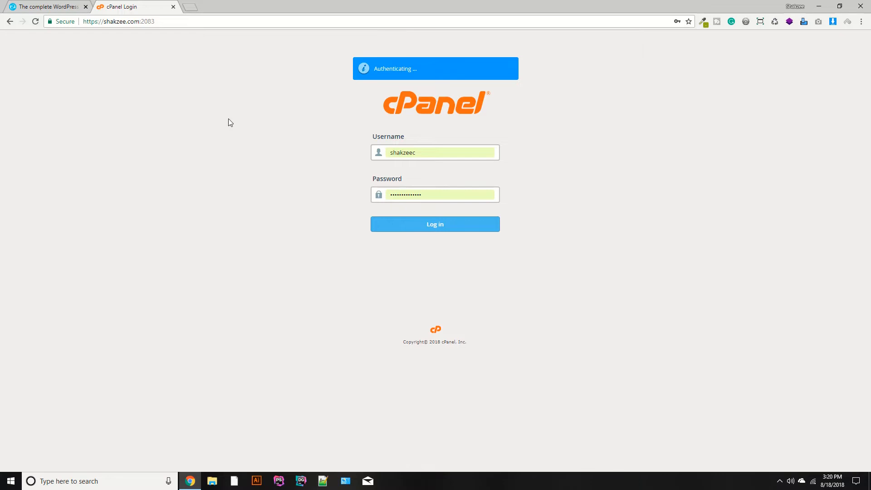
Open shekzee.com/cpanel in a new browser tab.
key("ctrl+t")
type("sha")
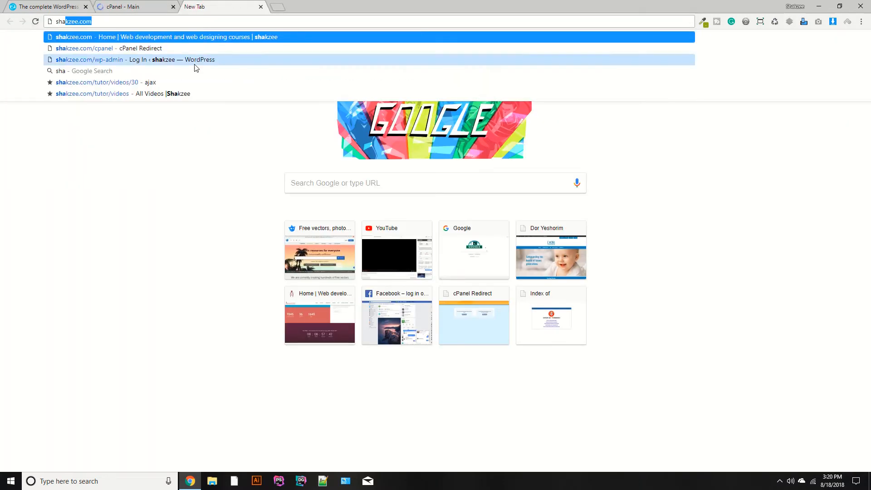
key("BackSpace")
type("ekza")
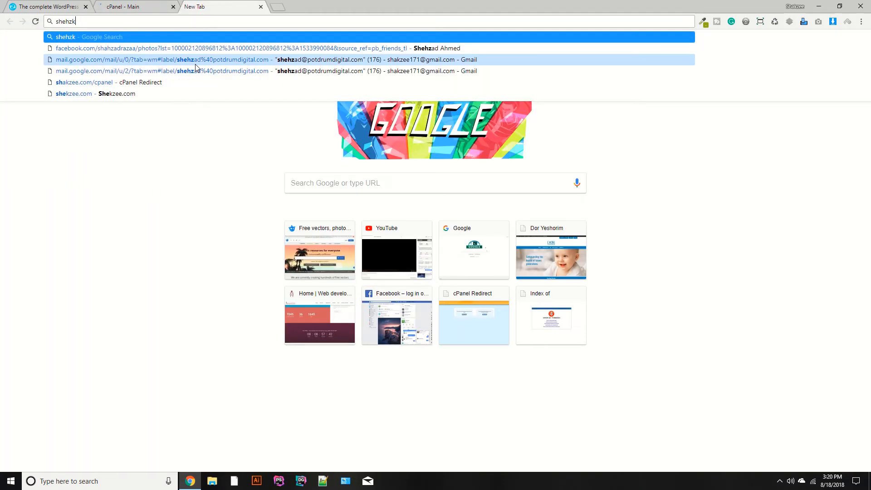
key("ctrl+BackSpace")
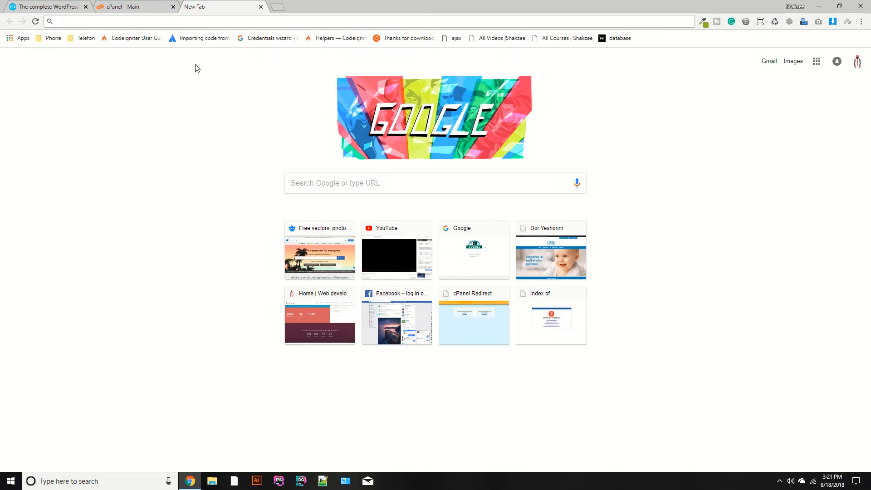
type("shekzee.com")
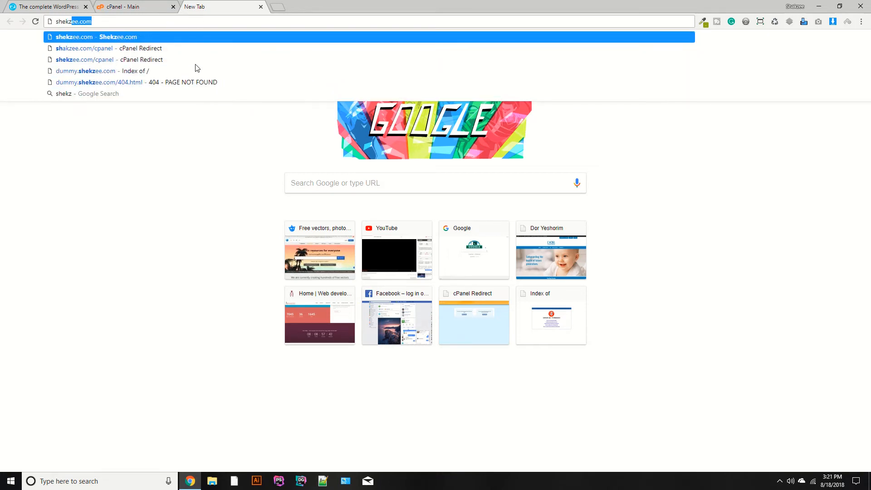
type("/cpanel")
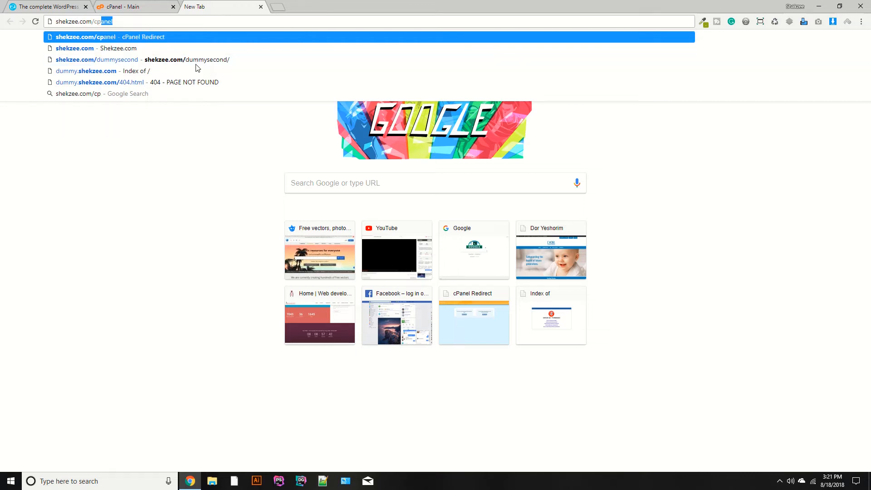
key("Return")
Check the address of the shakzee.com cPanel session and close its tab.
left_click(127, 6)
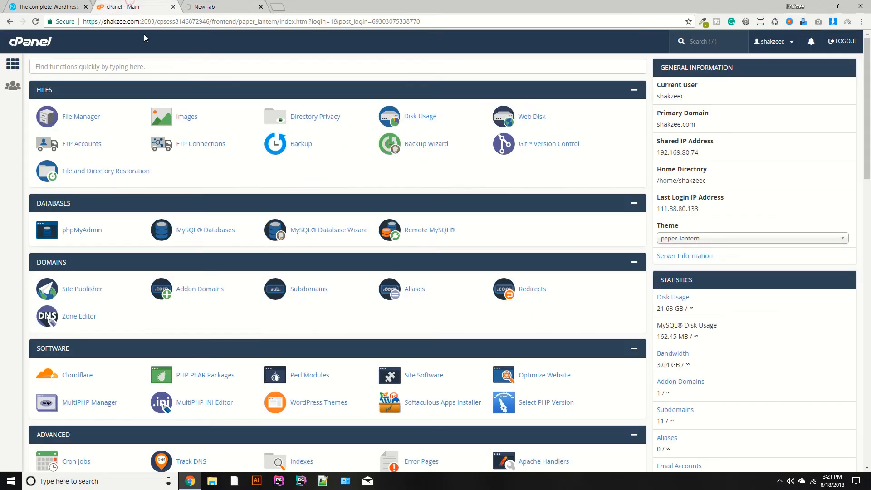
double_click(115, 22)
key("ctrl+Tab")
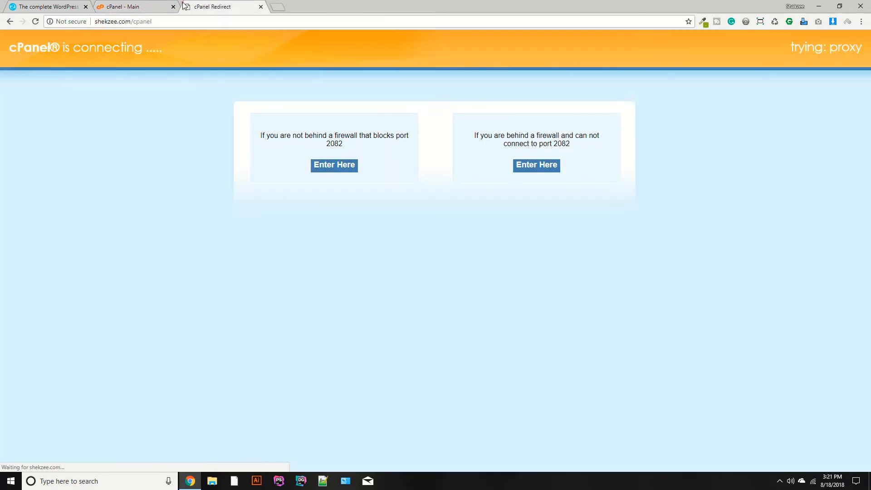
left_click(173, 6)
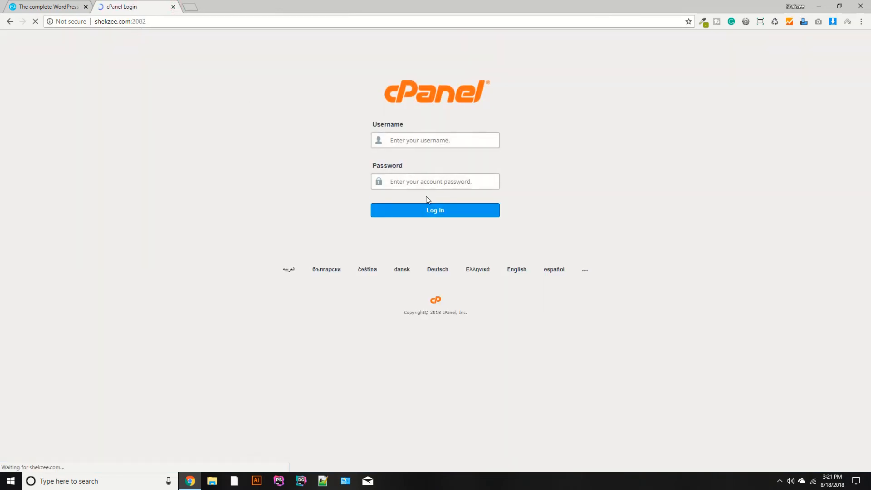
Log in to the shekzee.com cPanel by entering the account username and the account password.
type("shek")
key("BackSpace")
key("BackSpace")
key("BackSpace")
key("BackSpace")
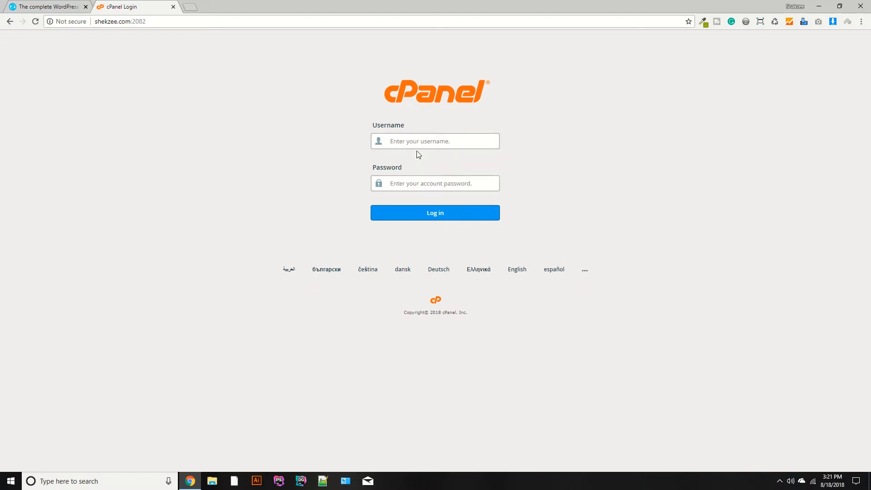
double_click(104, 21)
key("ctrl+c")
left_click(388, 141)
key("ctrl+v")
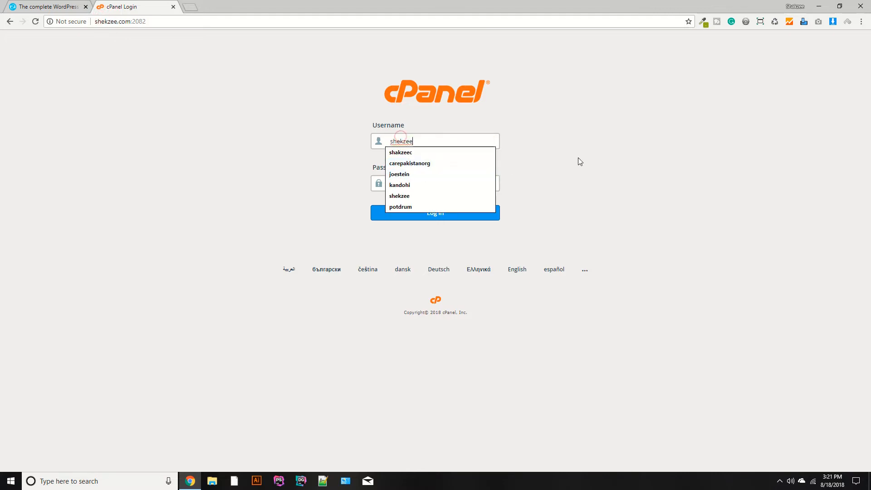
left_click(581, 158)
left_click(442, 179)
type("••••")
key("Return")
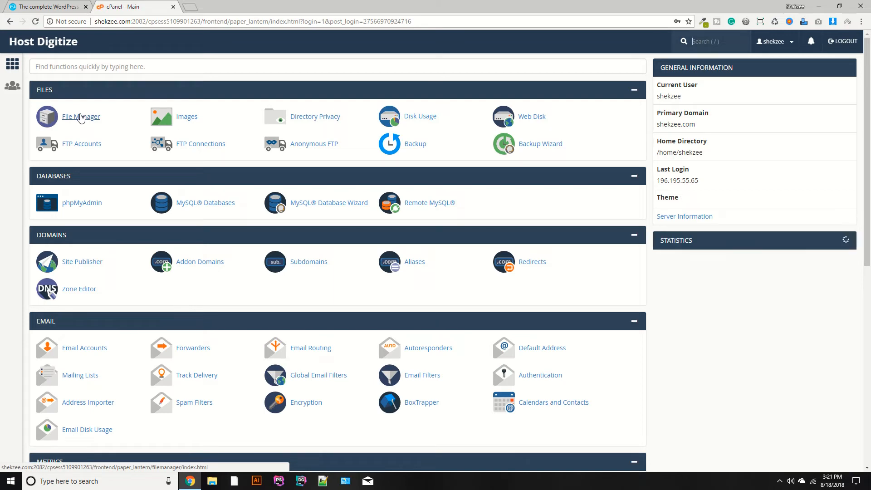
Open the PHP Selector from the Software section, view the available PHP versions and return to the cPanel home page.
scroll(172, 284, "down", 4)
scroll(172, 284, "down", 4)
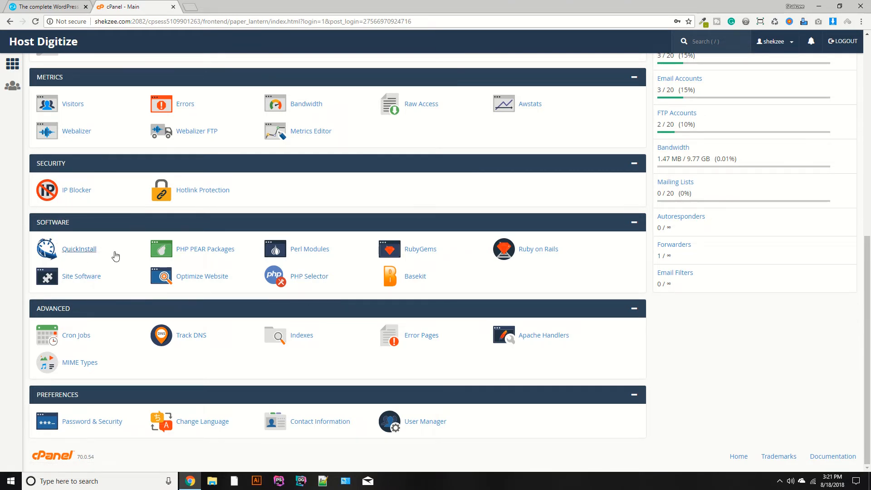
left_click(305, 284)
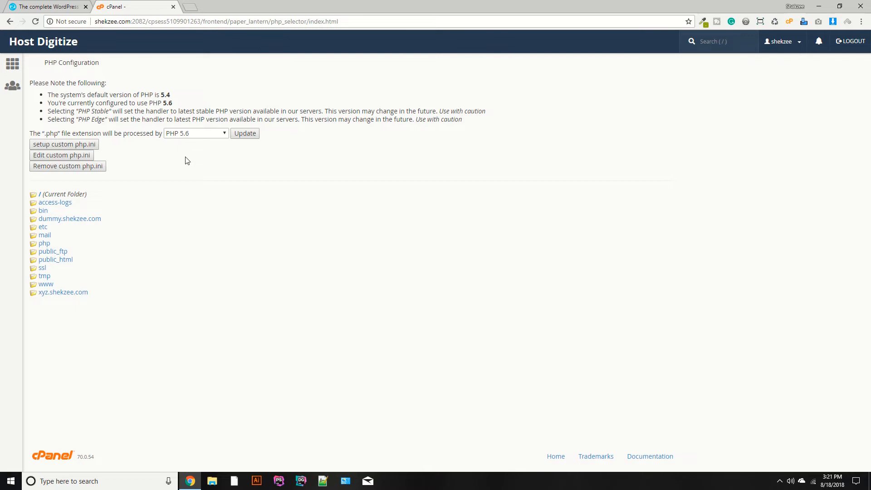
left_click(179, 134)
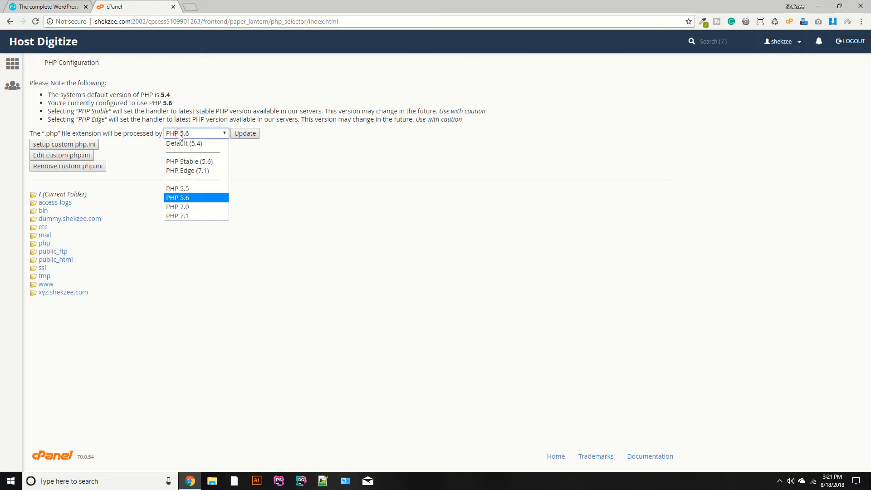
left_click(13, 62)
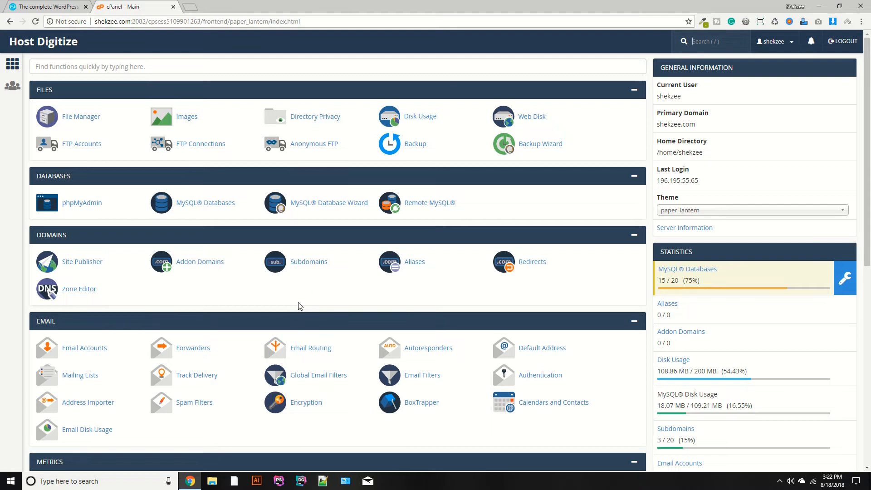
Reopen the PHP Selector and review its PHP version choices and the account's domain.
scroll(190, 217, "down", 3)
scroll(190, 218, "down", 5)
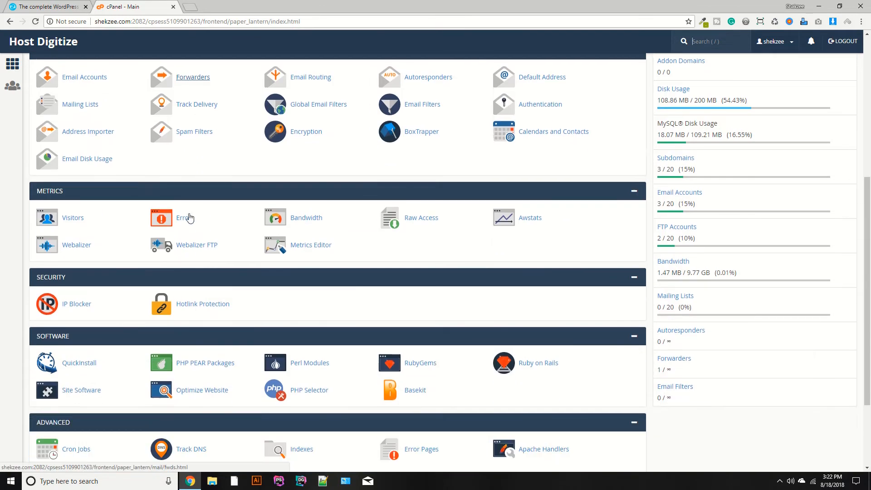
scroll(130, 259, "up", 2)
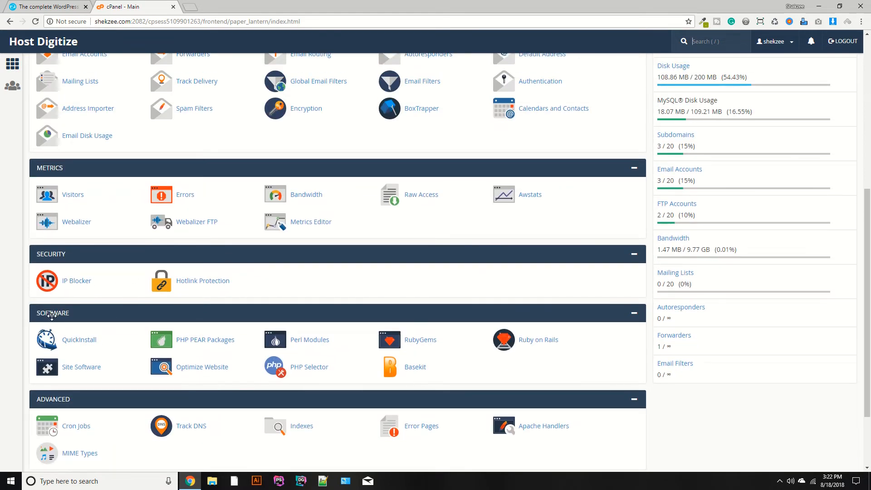
left_click(304, 375)
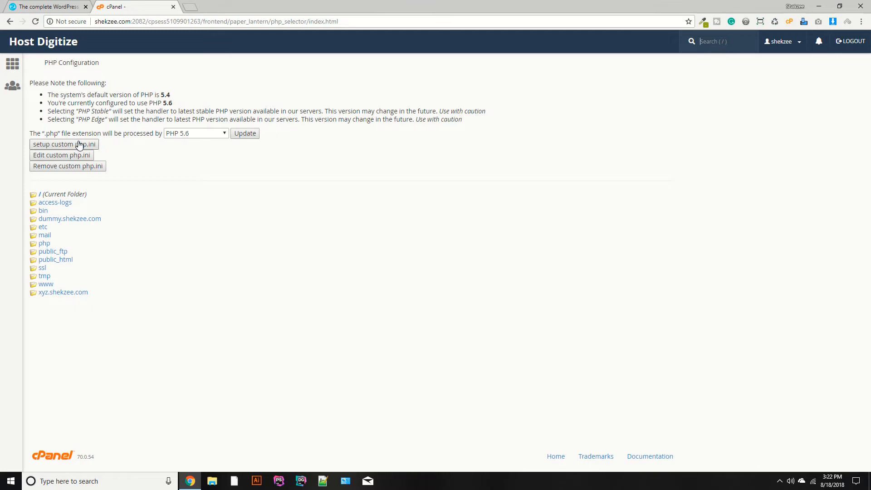
left_click(179, 136)
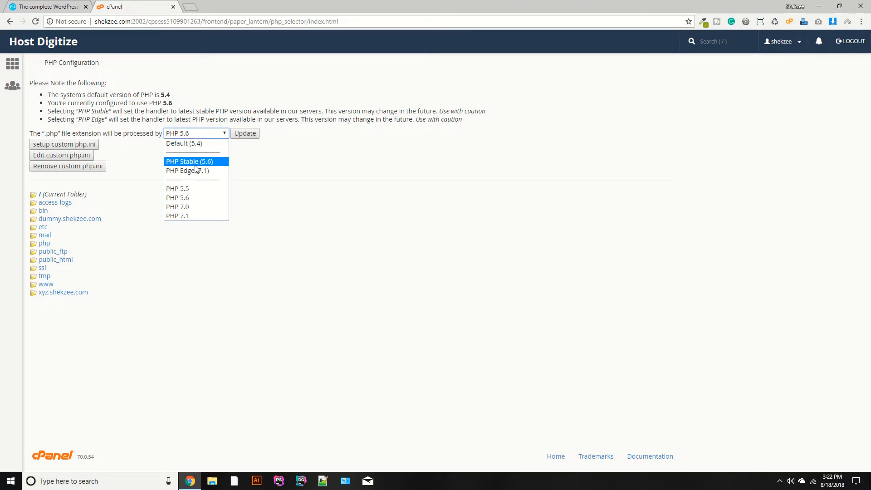
left_click(401, 184)
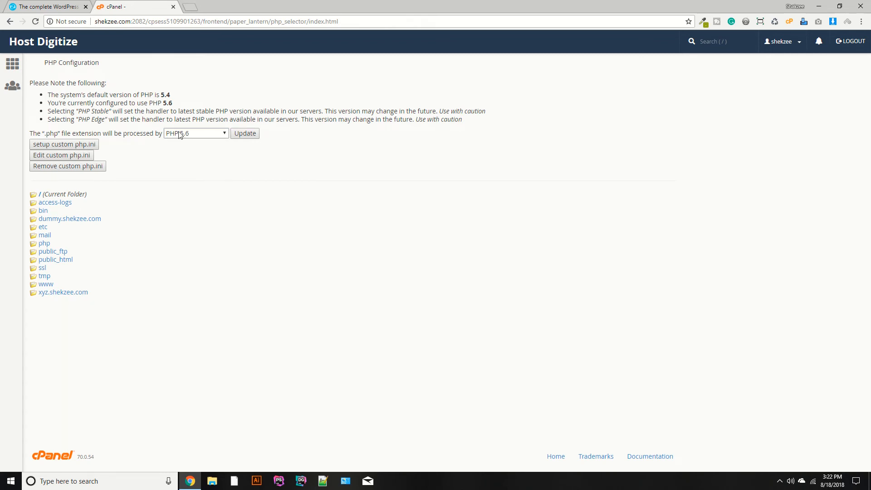
double_click(111, 24)
left_click(420, 121)
Update the account's PHP version to PHP Edge (7.1) and check the configured version on the PHP Configuration page.
left_click(181, 135)
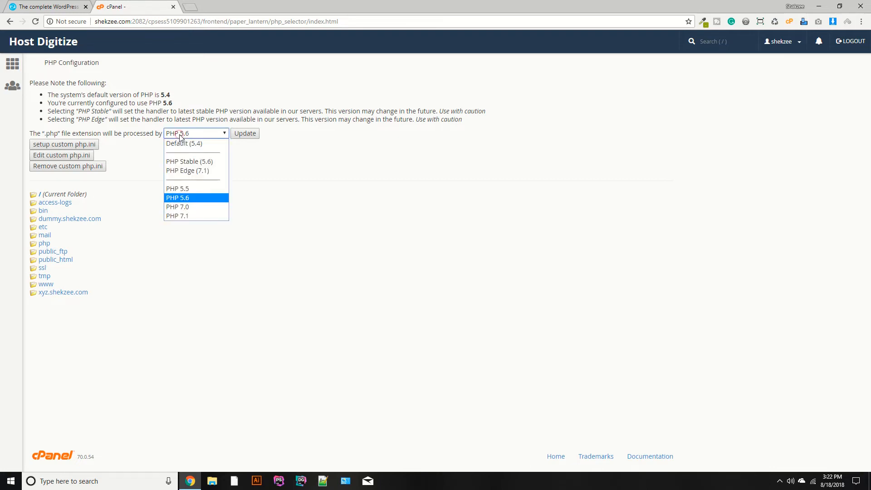
left_click(199, 170)
left_click(245, 135)
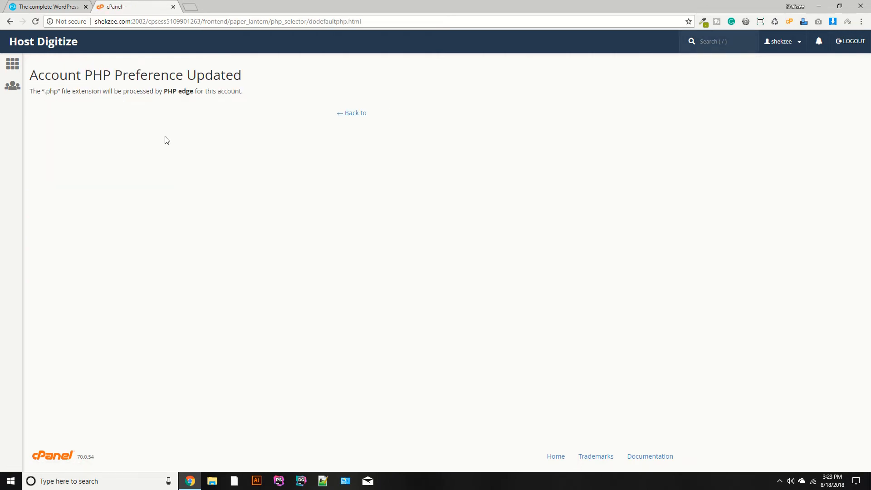
left_click(365, 113)
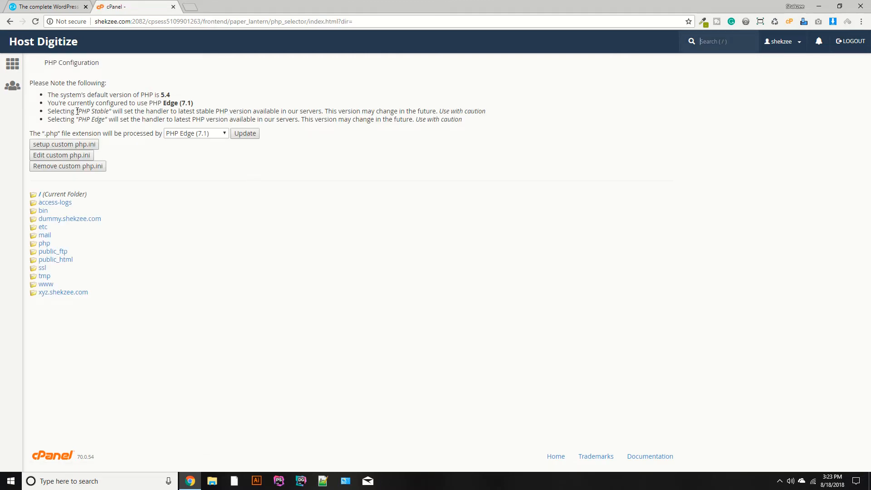
left_click_drag(151, 105, 194, 104)
left_click(416, 166)
Update the account's PHP version to PHP 5.6 and go back to the PHP Configuration page.
left_click(202, 134)
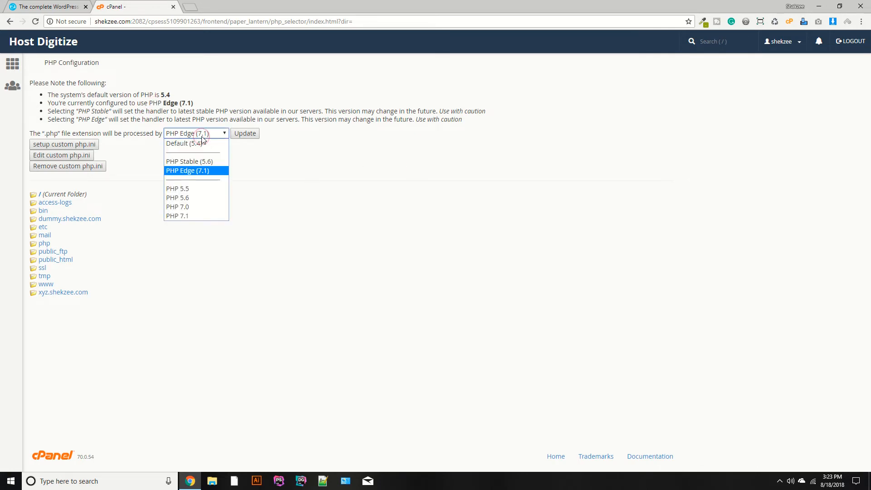
left_click(190, 200)
left_click(247, 135)
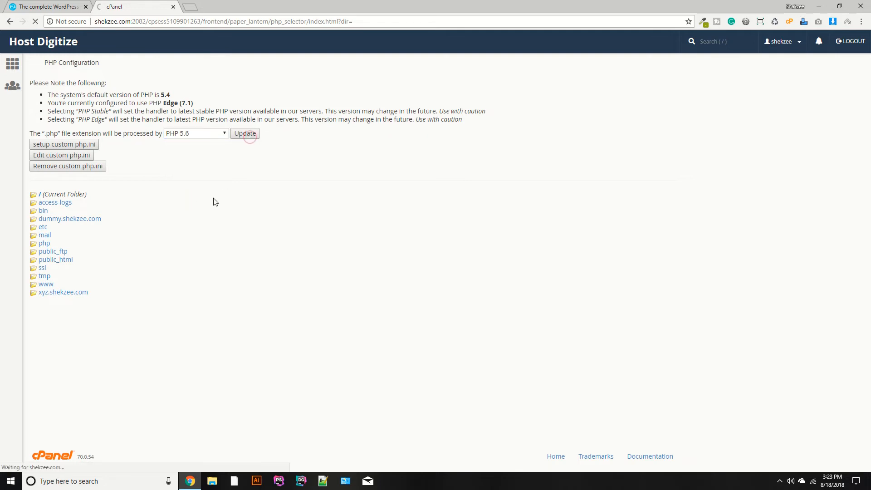
left_click(352, 114)
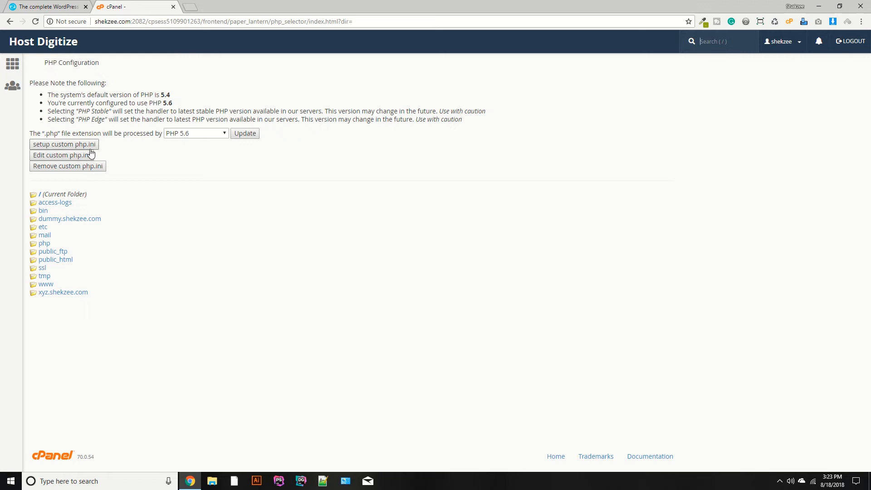
Set up a custom php.ini and open its settings in the php.ini Editor.
left_click(72, 145)
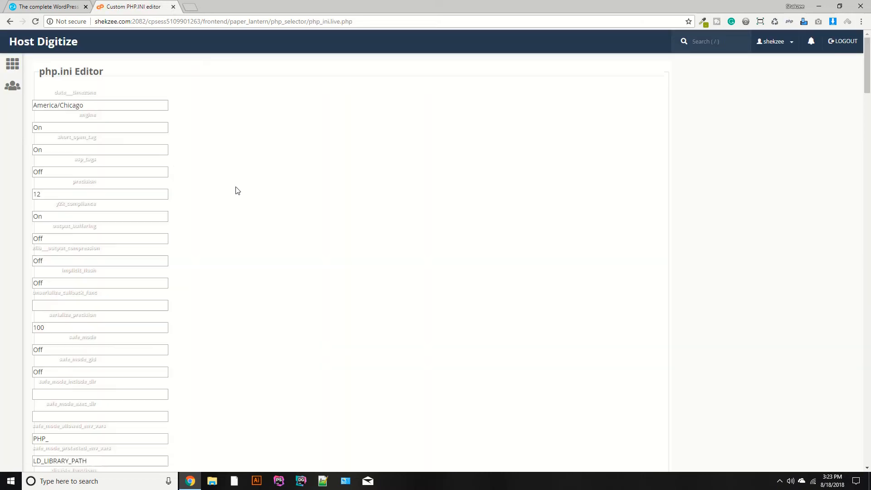
key("ctrl+plus")
key("ctrl+plus")
key("ctrl+plus")
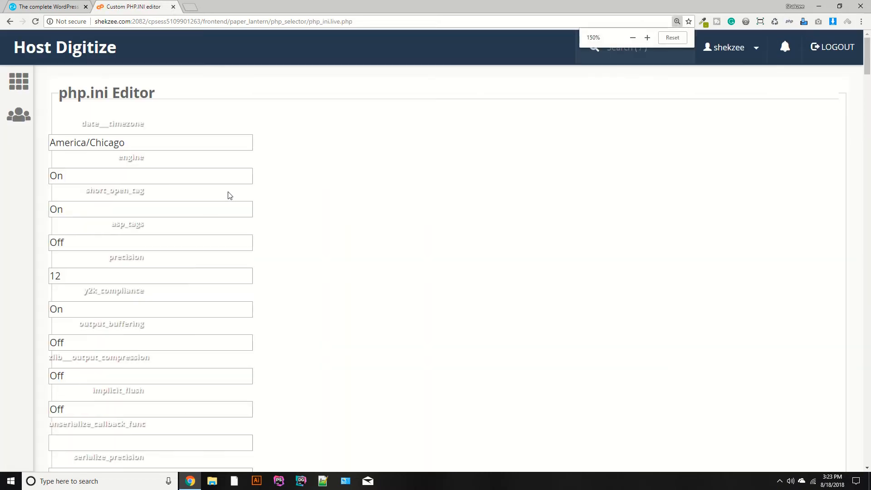
Examine the date__timezone, engine, short_open_tag and asp_tags settings in the php.ini Editor.
left_click_drag(81, 124, 150, 127)
left_click(92, 133)
double_click(88, 127)
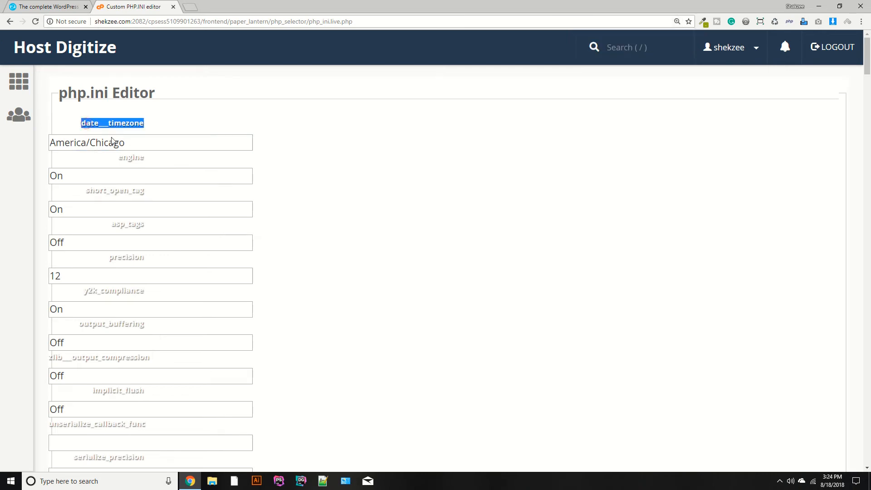
left_click(114, 144)
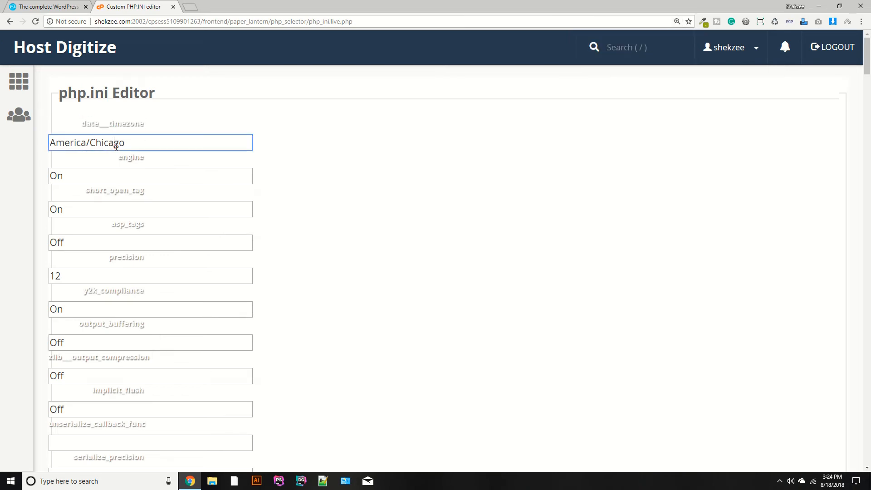
left_click_drag(58, 142, 90, 145)
left_click(135, 147)
double_click(123, 157)
scroll(321, 143, "down", 1)
double_click(128, 148)
scroll(190, 164, "down", 1)
double_click(126, 134)
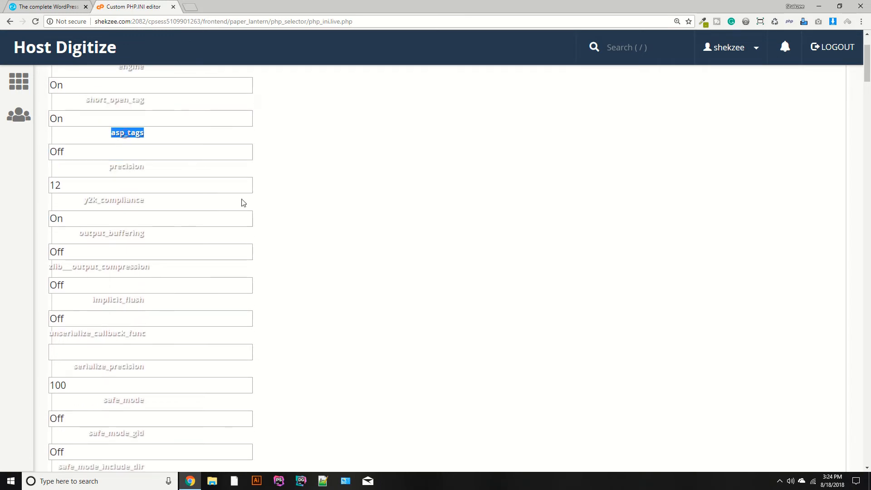
Search the php.ini settings for "max" and set max_execution_time to 300.
scroll(227, 196, "down", 2)
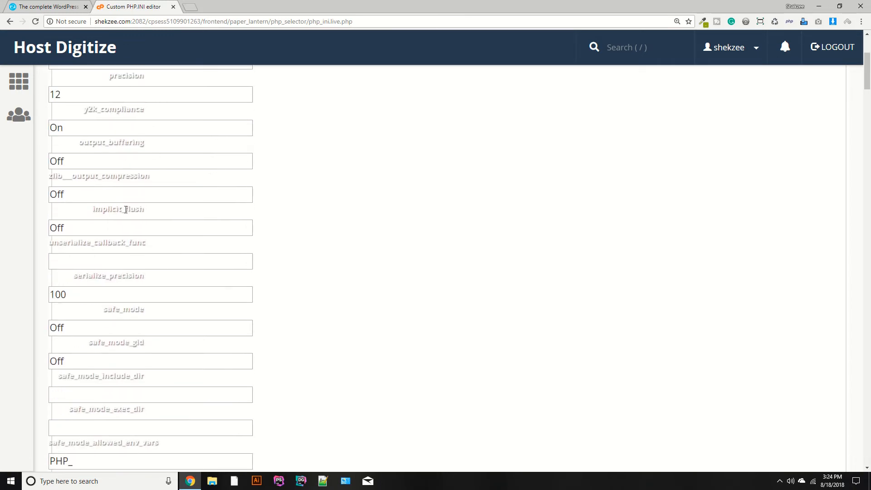
key("ctrl+f")
type("max")
key("Escape")
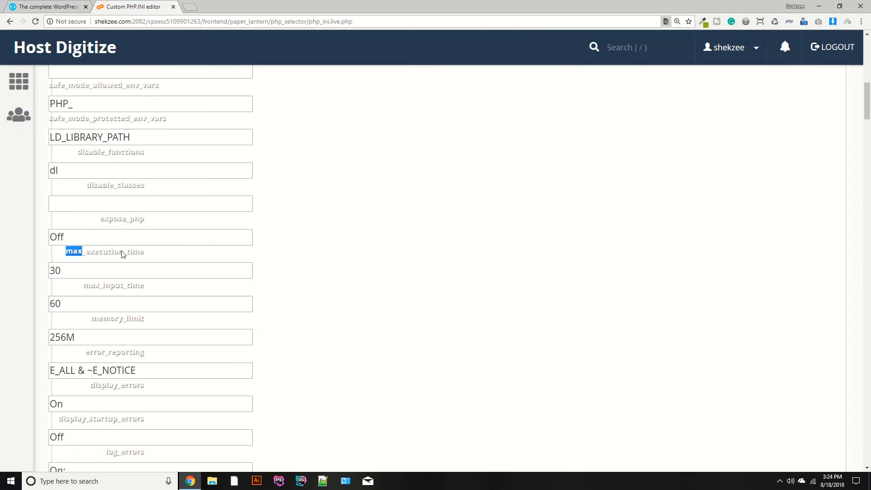
double_click(118, 253)
scroll(307, 228, "down", 2)
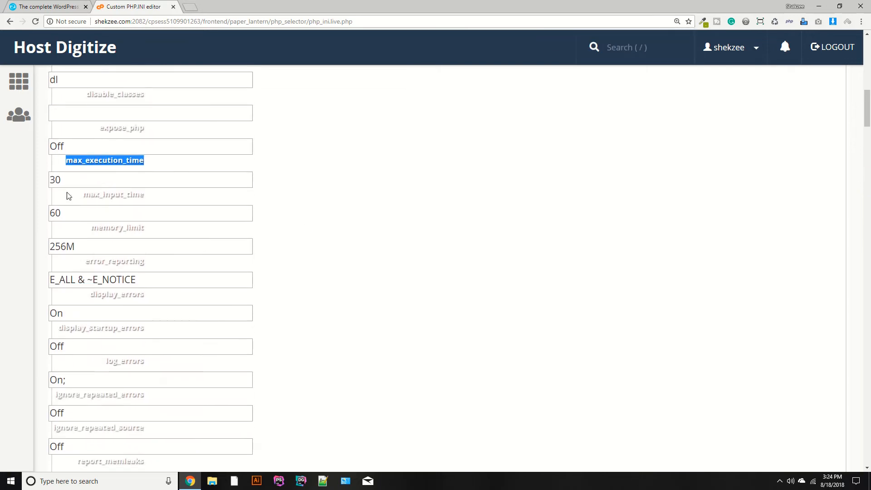
left_click(58, 180)
left_click(144, 187)
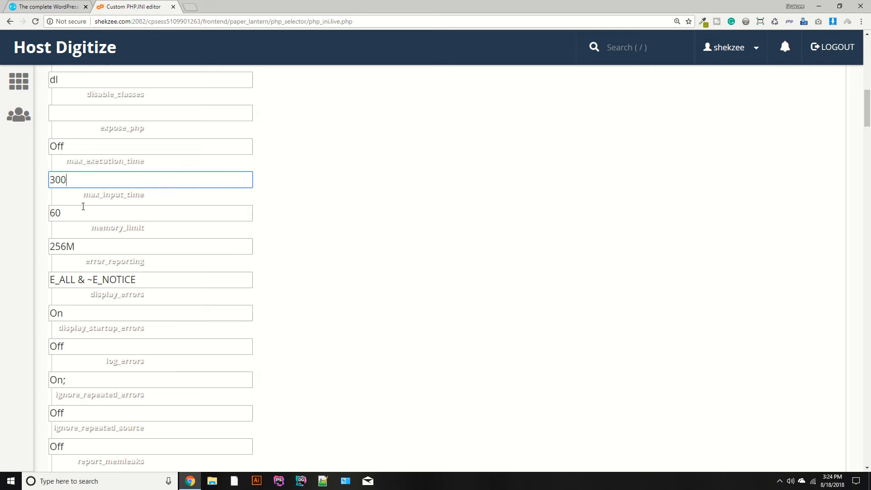
type("0")
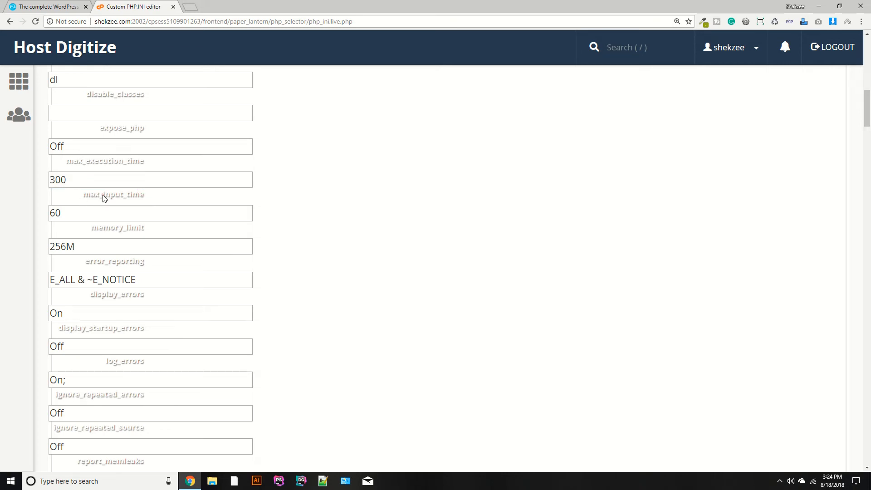
Set max_input_time to 600 and memory_limit to 556M in the php.ini Editor.
double_click(104, 196)
left_click(73, 213)
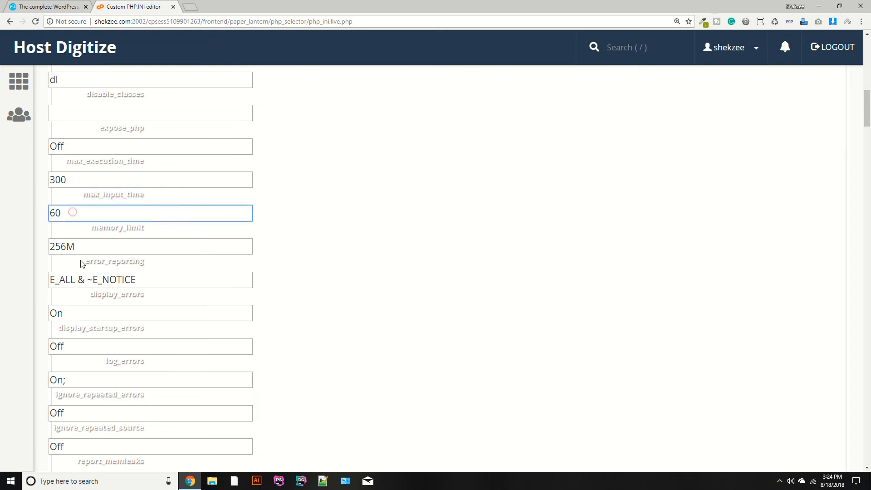
type("0")
double_click(112, 228)
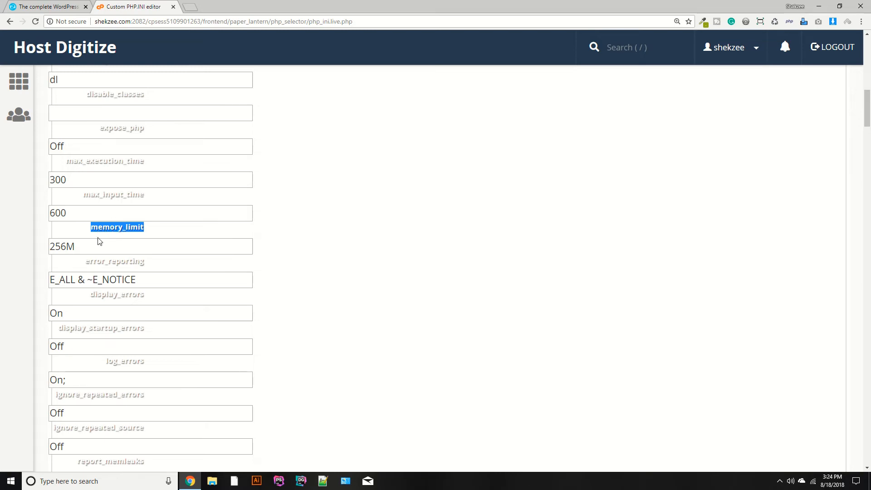
left_click(71, 261)
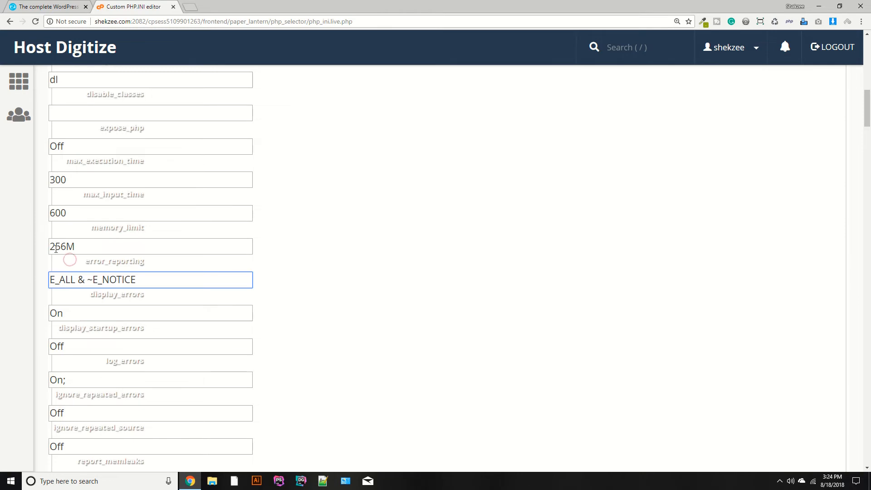
left_click(83, 246)
key("Left")
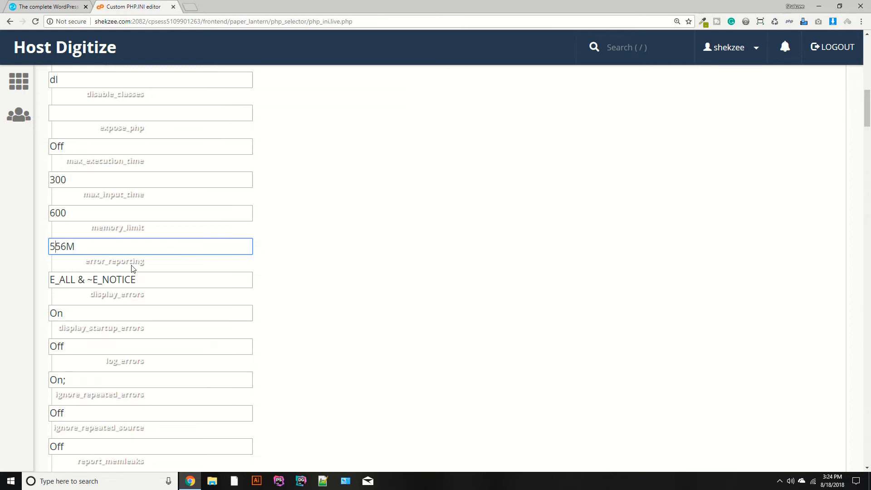
Review the remaining php.ini settings, including display_startup_errors and ignore_repeated_source, and apply the changes.
scroll(101, 266, "down", 2)
double_click(89, 240)
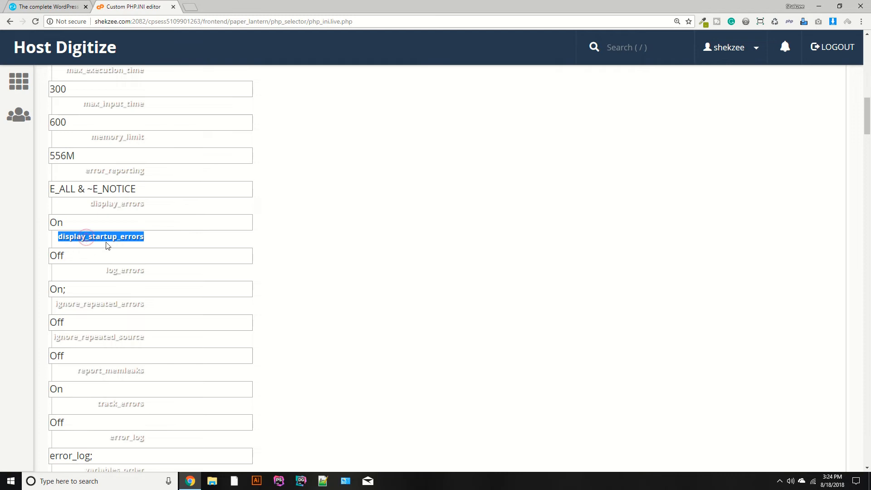
scroll(108, 267, "down", 2)
double_click(95, 247)
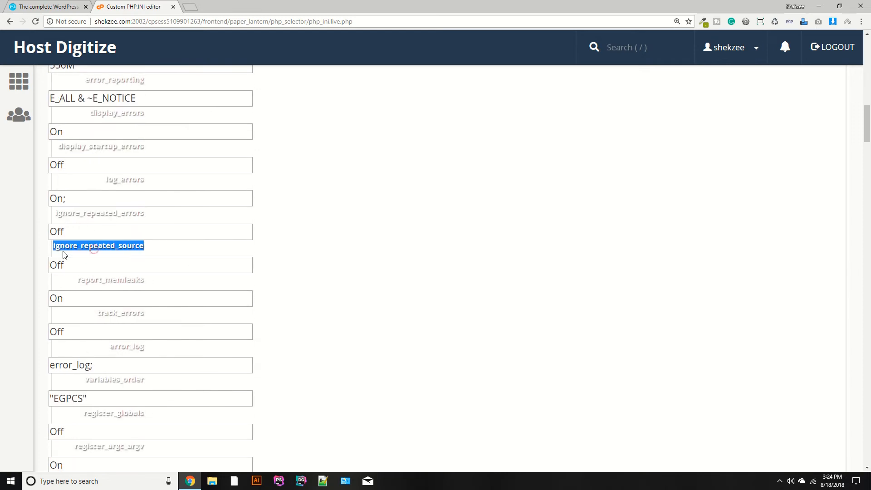
scroll(152, 258, "down", 10)
scroll(152, 259, "down", 20)
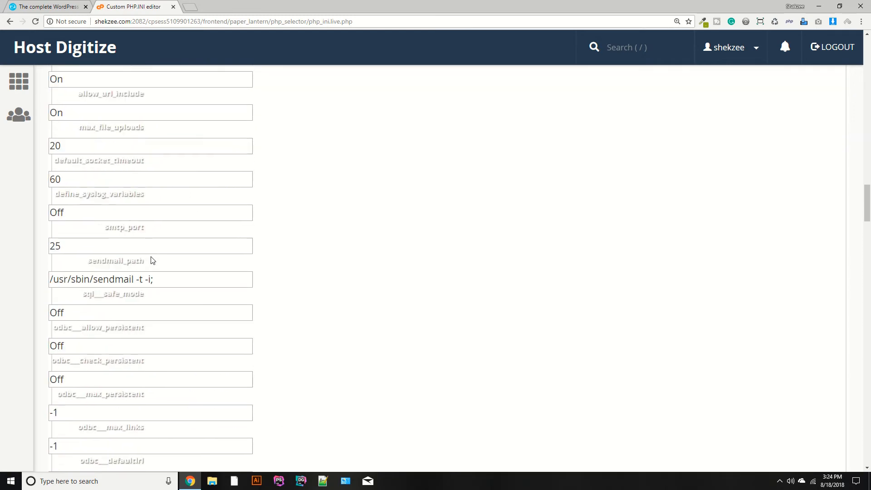
scroll(152, 258, "down", 20)
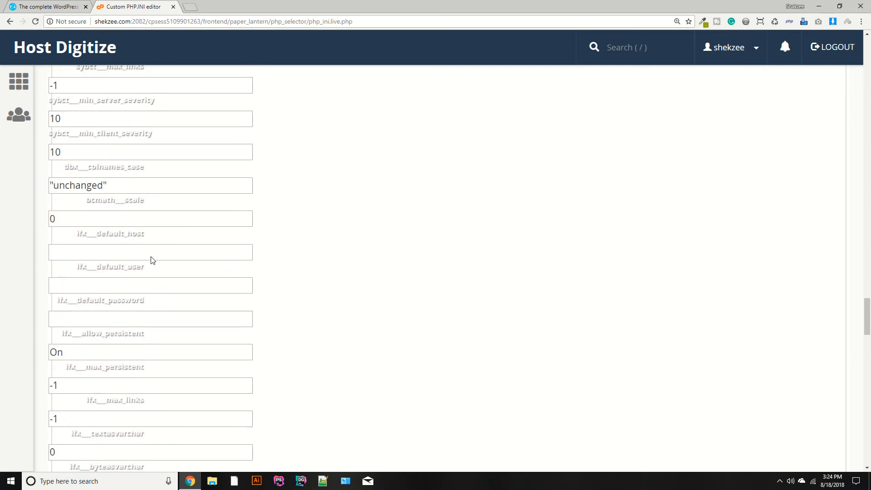
scroll(152, 260, "down", 20)
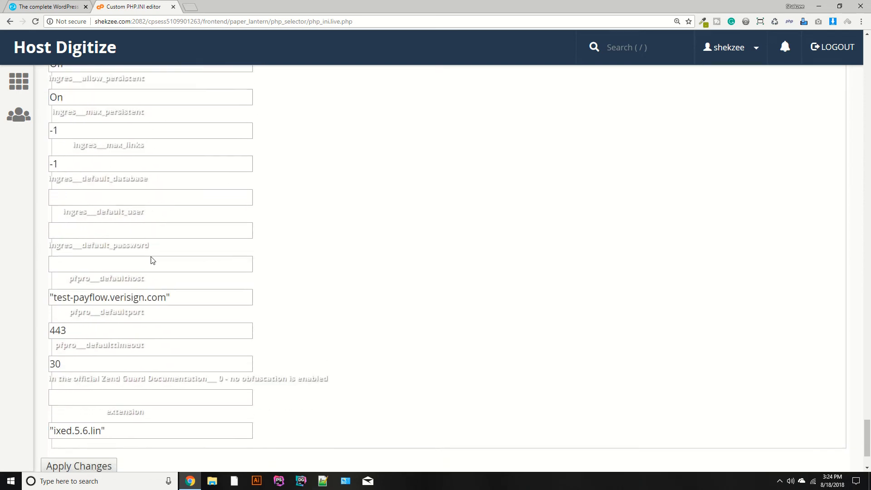
left_click(57, 379)
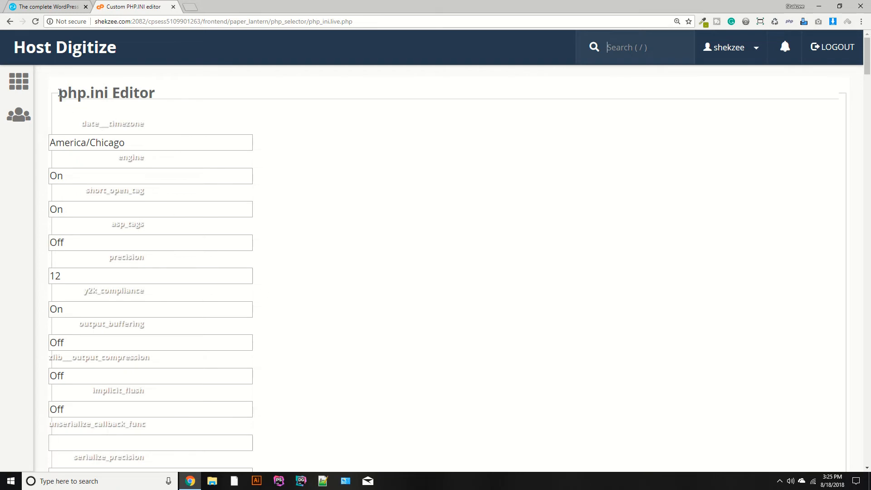
Return from the php.ini Editor to the cPanel home page and reset the page zoom to 100%.
left_click_drag(59, 92, 165, 95)
left_click(57, 51)
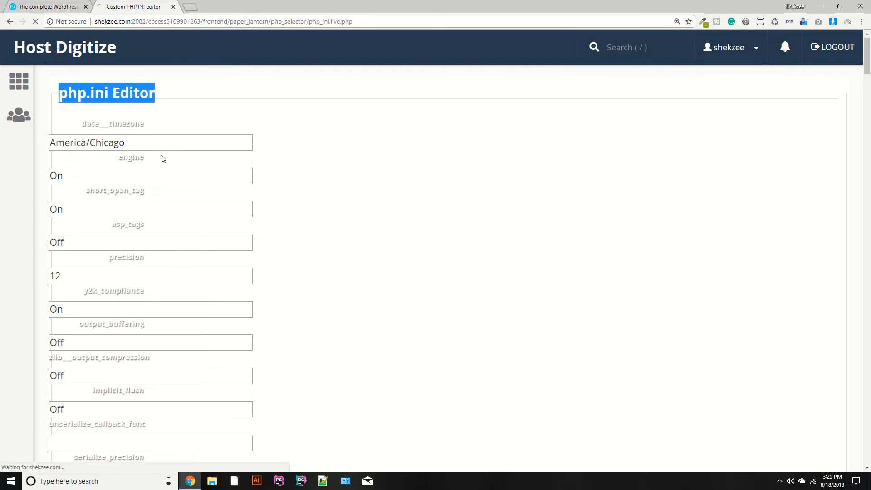
scroll(325, 302, "down", 10)
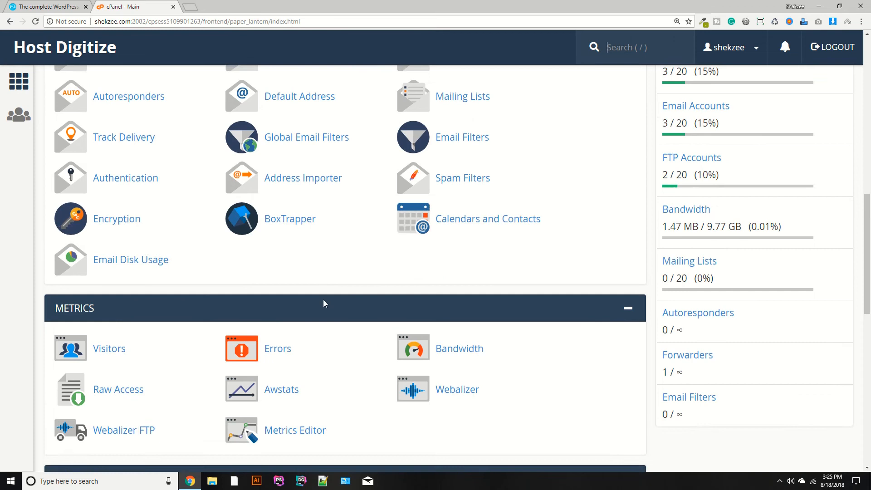
scroll(323, 300, "down", 12)
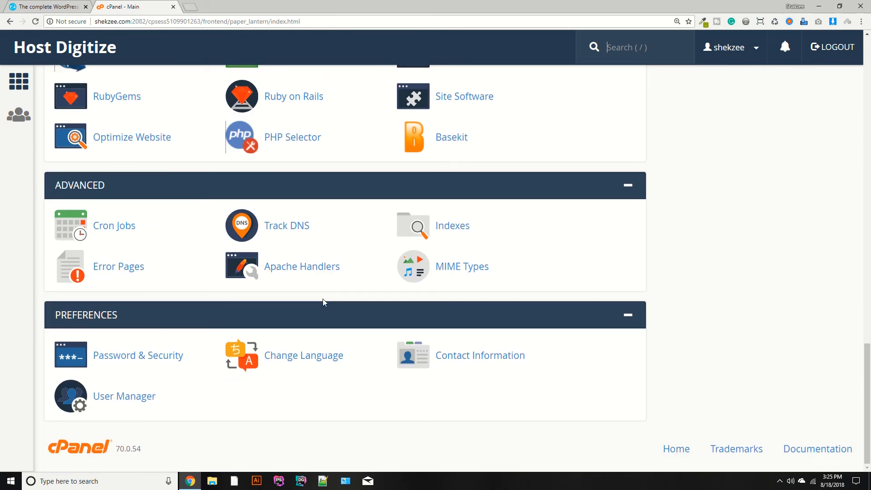
scroll(323, 300, "up", 2)
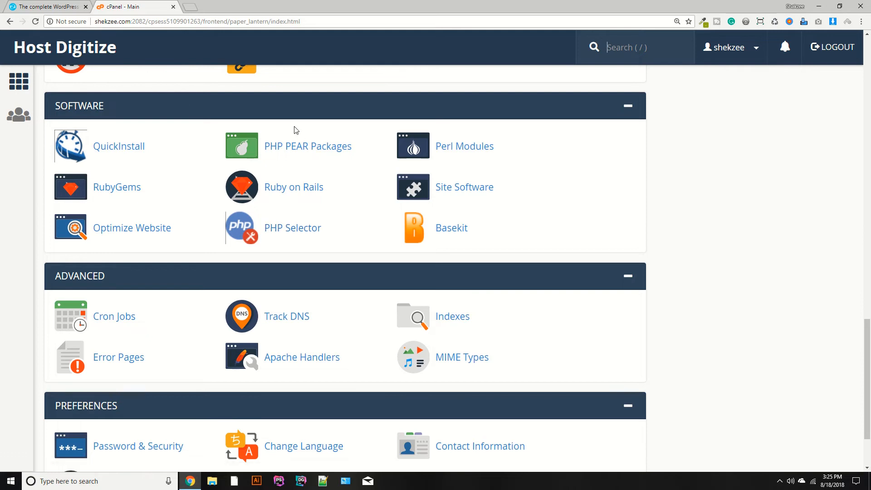
scroll(293, 129, "up", 11)
key("ctrl+0")
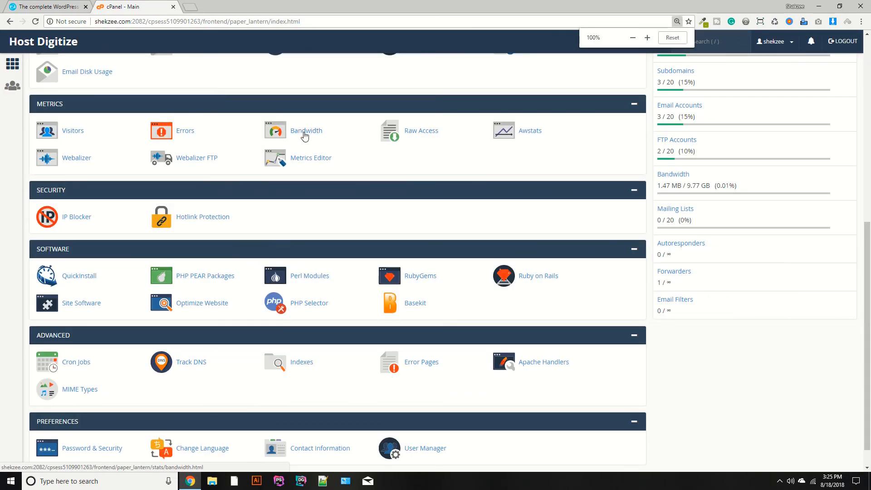
scroll(699, 175, "up", 6)
scroll(699, 174, "up", 2)
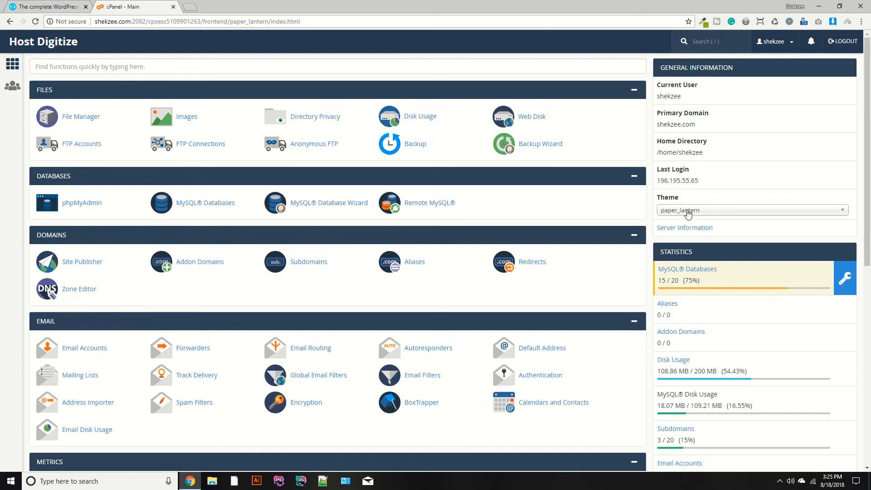
left_click(688, 211)
Open the cPanel of shakzee.com in a new browser tab.
left_click(191, 5)
type("shakzee.com")
key("Return")
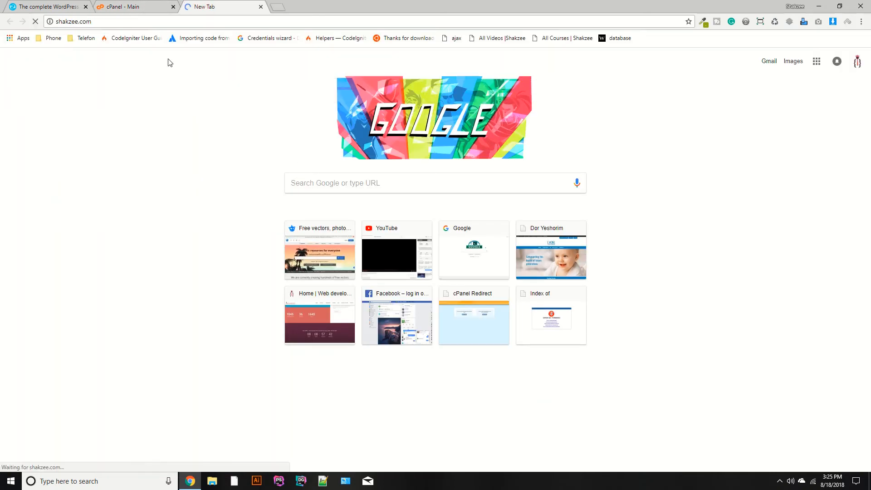
left_click(152, 25)
key("Right")
type("/cpnale")
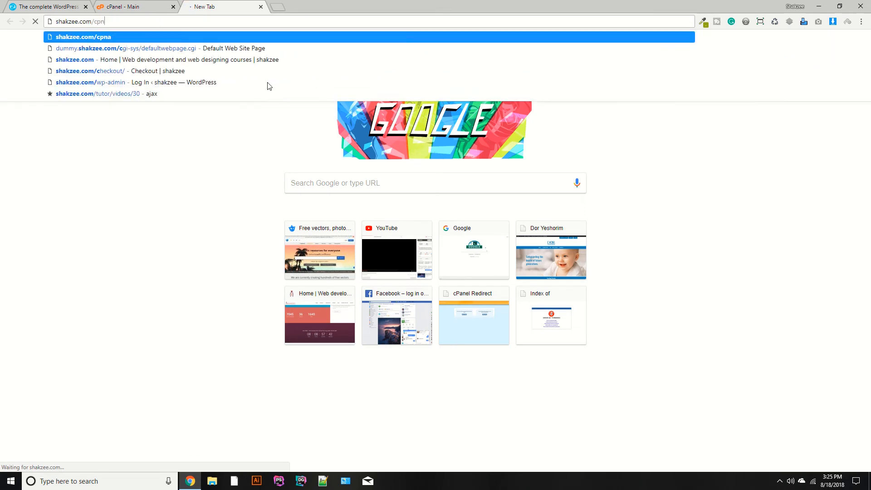
key("BackSpace")
key("BackSpace")
key("BackSpace")
type("cp")
key("Return")
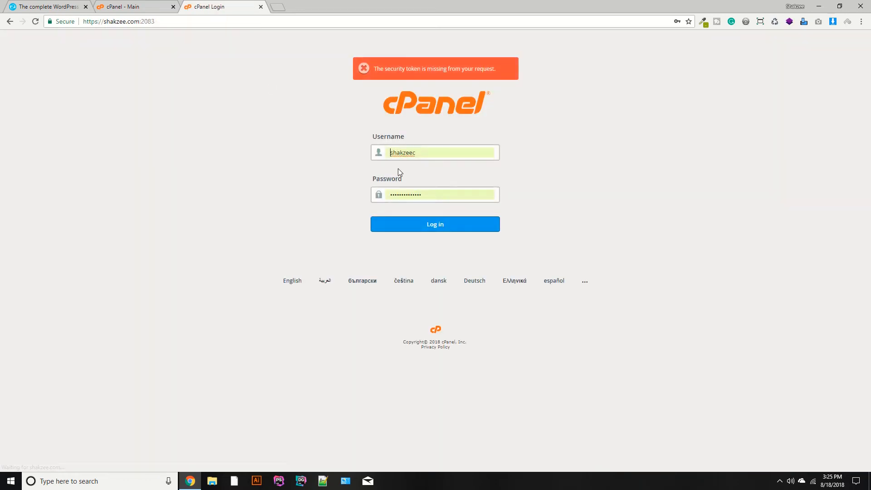
left_click(399, 225)
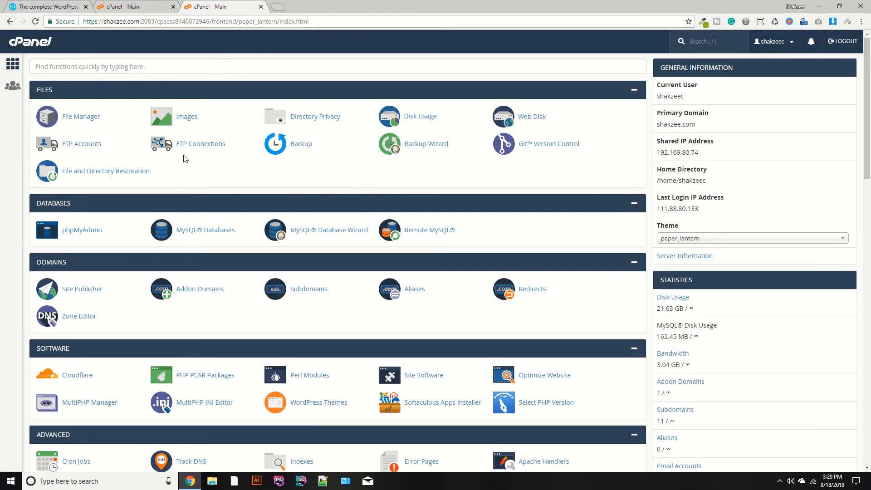
Examine the PHP tools in the Software section of shakzee.com's cPanel and compare them with those of the shekzee.com account.
scroll(184, 158, "down", 2)
scroll(183, 159, "down", 6)
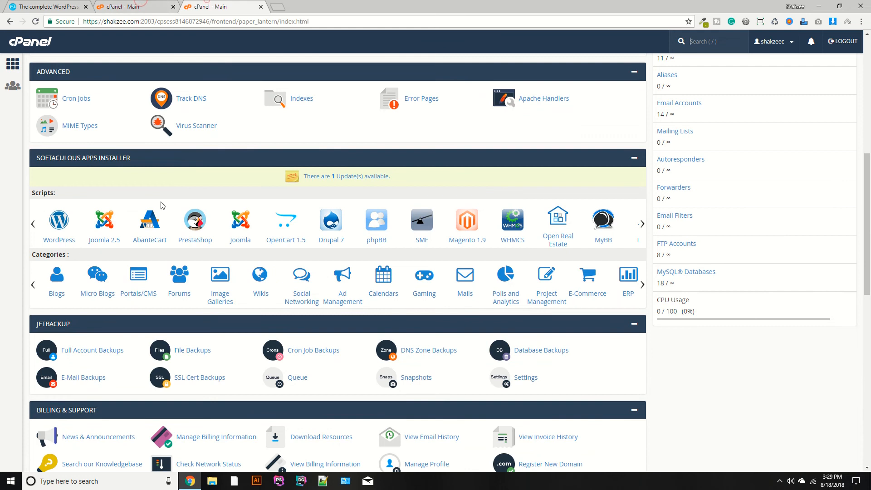
scroll(162, 204, "down", 6)
scroll(162, 204, "down", 6)
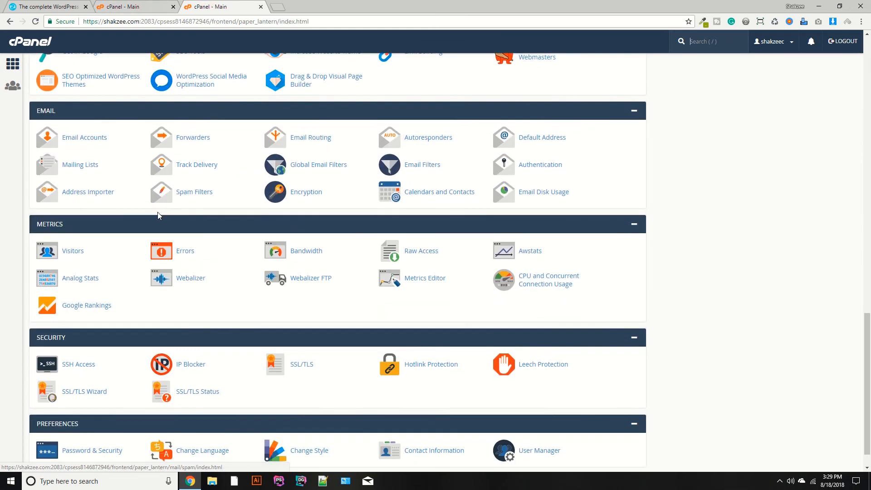
scroll(112, 243, "up", 12)
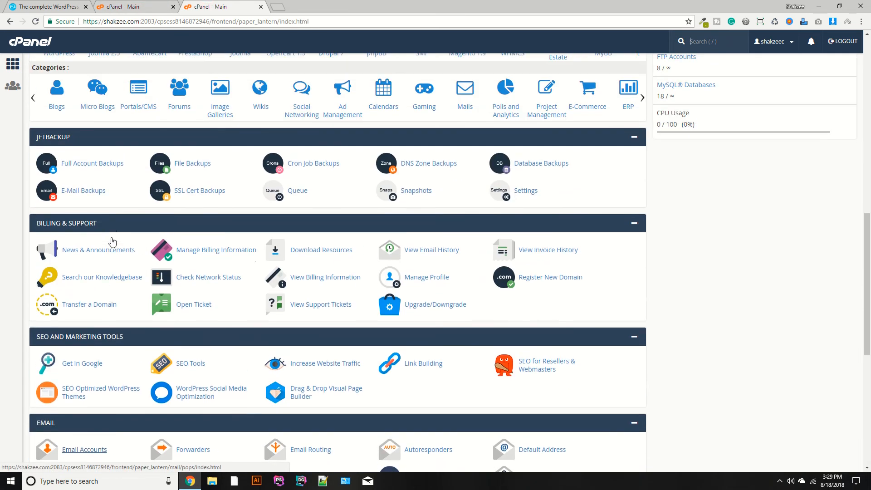
scroll(112, 238, "up", 4)
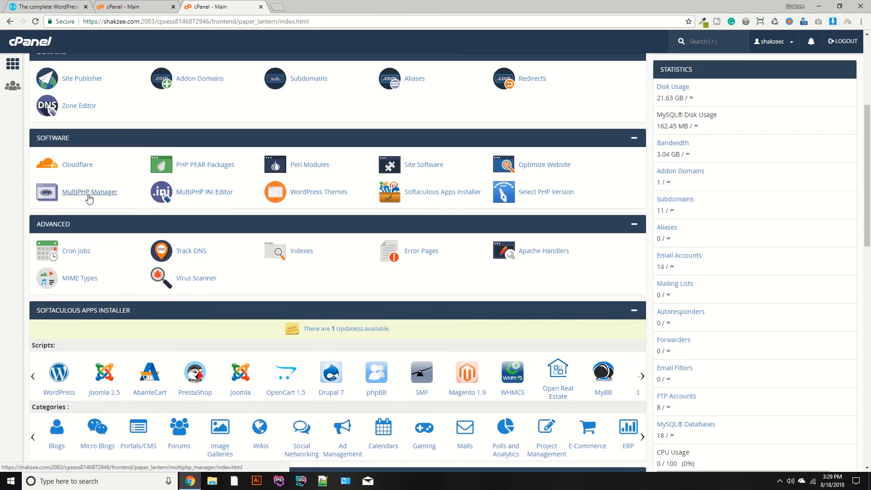
key("ctrl+shift+Tab")
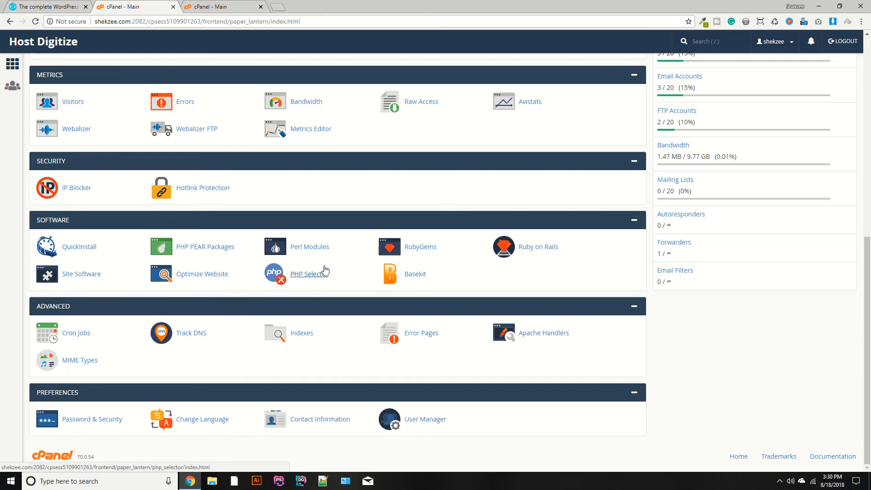
key("ctrl+Tab")
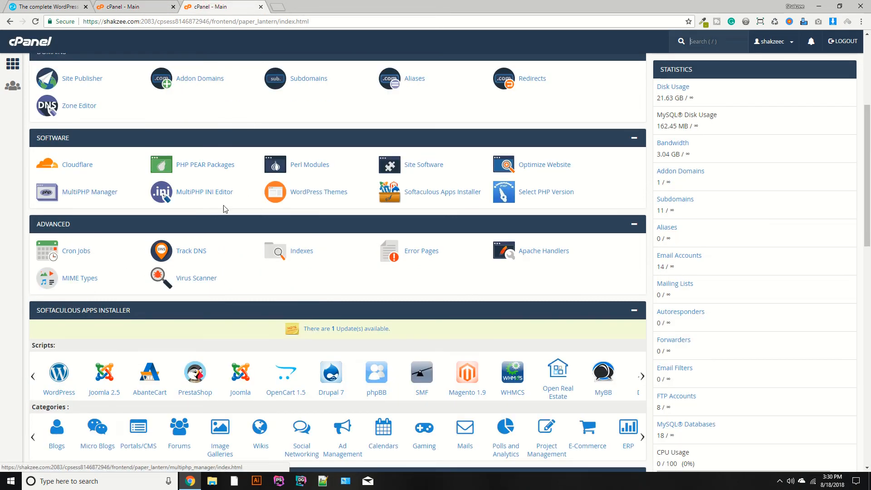
Check the PHP version choices in the shekzee.com account's PHP Selector and return to shakzee.com's cPanel.
key("ctrl+shift+Tab")
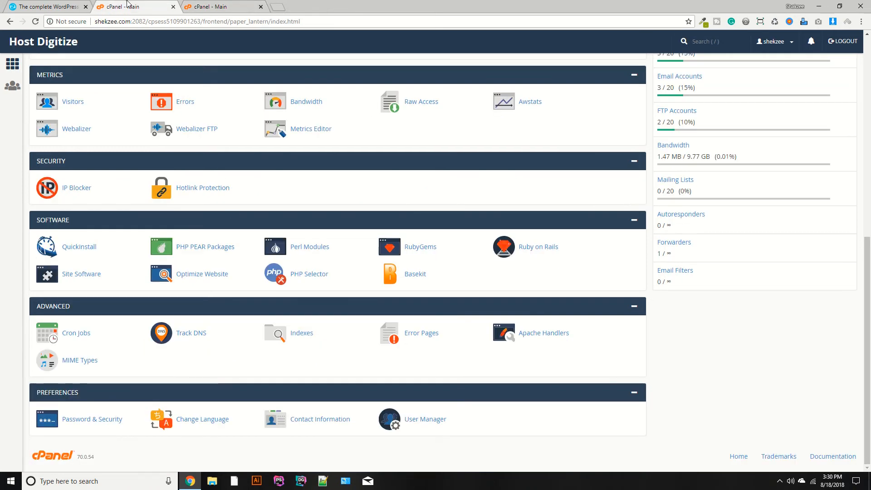
left_click(308, 276)
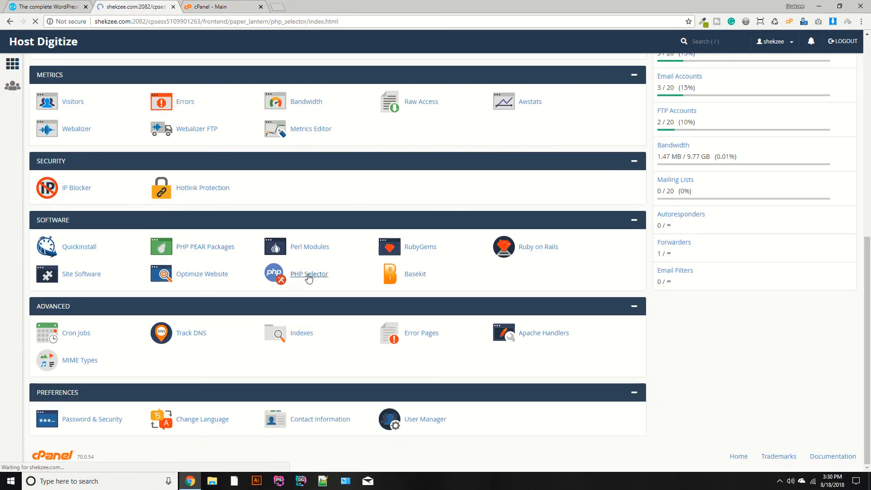
left_click(186, 134)
left_click(185, 133)
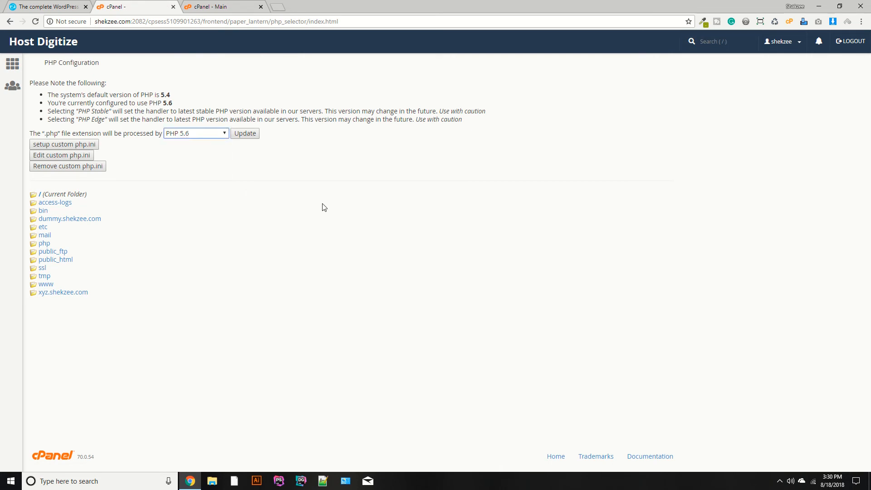
left_click(218, 3)
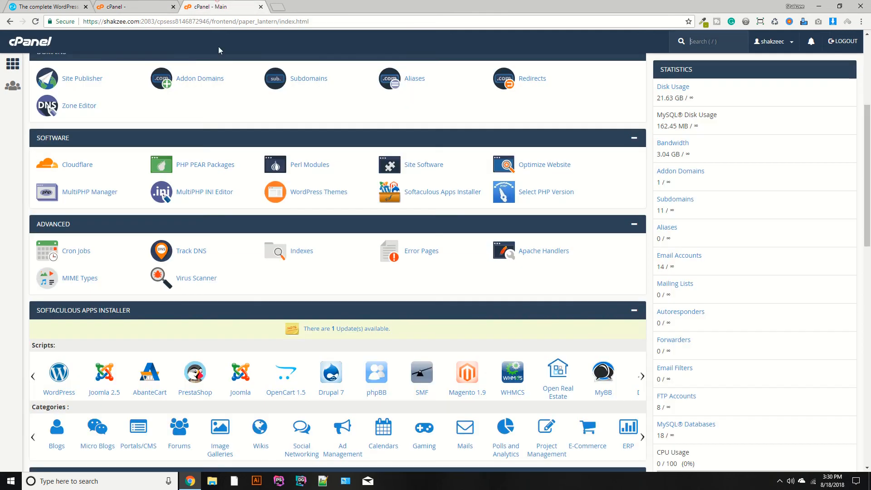
Open MultiPHP Manager for shakzee.com and examine which PHP version each listed domain uses.
left_click(80, 195)
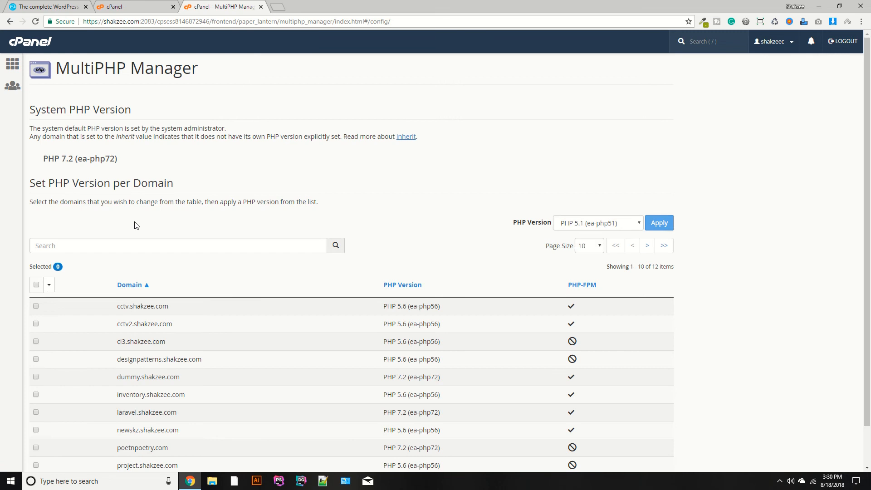
scroll(325, 286, "down", 1)
left_click_drag(103, 255, 204, 420)
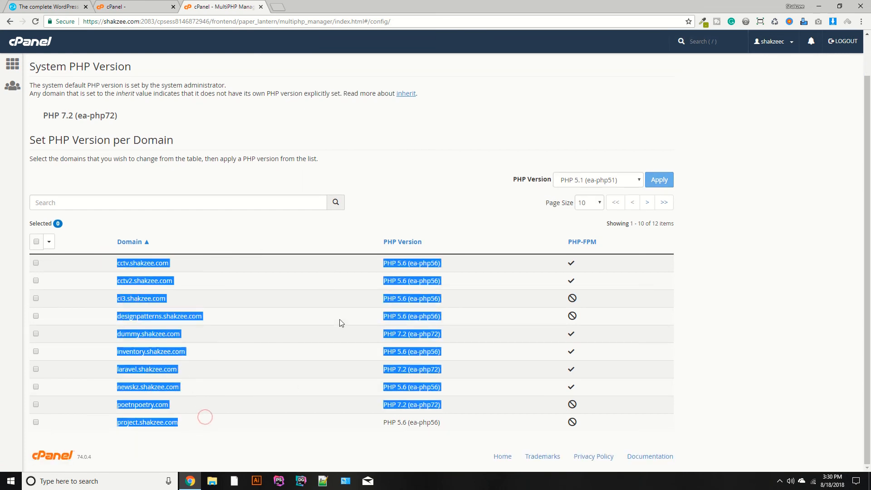
left_click(717, 331)
left_click_drag(115, 404, 223, 407)
left_click_drag(114, 422, 179, 424)
left_click_drag(114, 352, 217, 356)
left_click(228, 364)
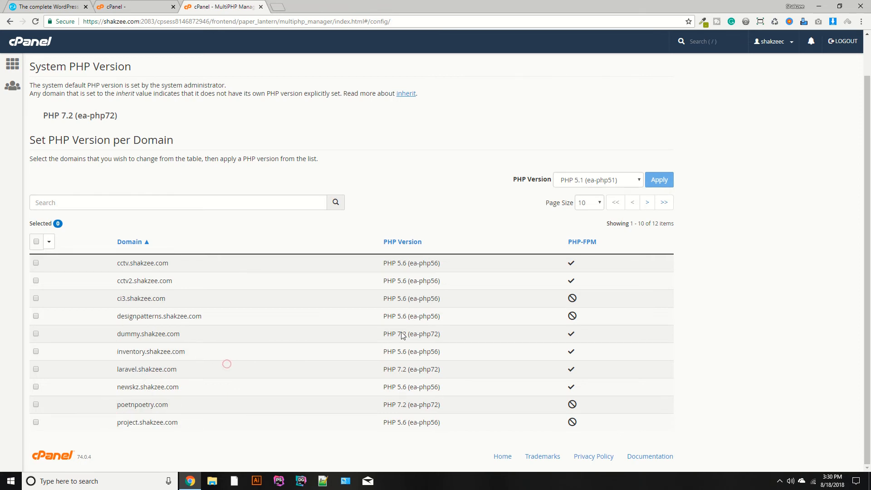
Set the page size of the domain table to 100.
left_click(588, 203)
left_click(586, 243)
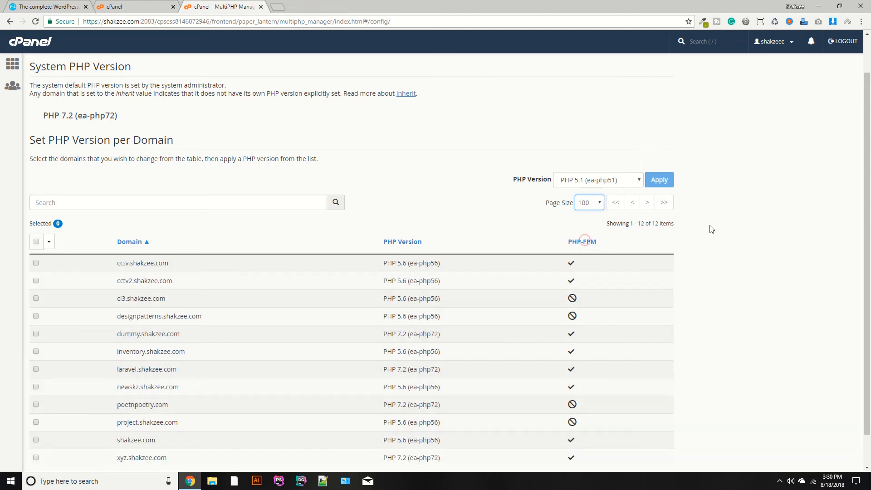
scroll(712, 229, "down", 1)
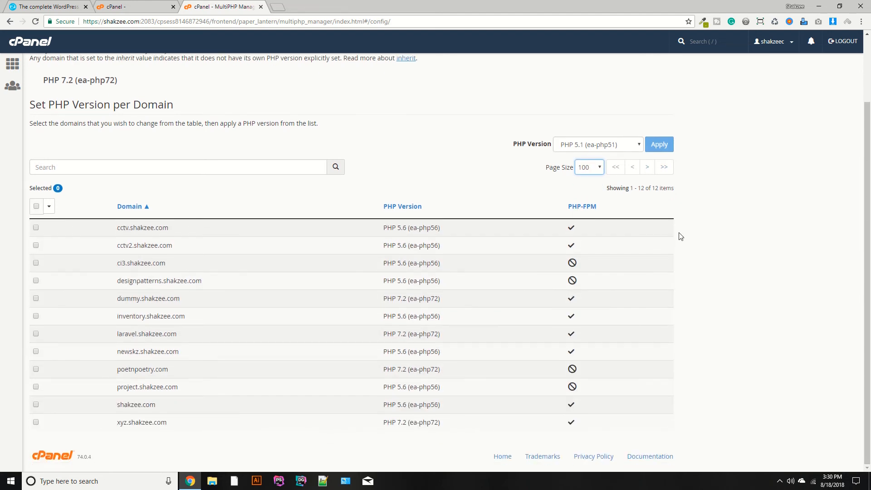
Examine the shakzee.com row and its assigned PHP version in the domain table.
left_click_drag(114, 405, 152, 406)
left_click(123, 420)
left_click(147, 410)
left_click_drag(384, 405, 443, 406)
left_click(389, 407)
double_click(401, 405)
left_click_drag(120, 405, 157, 406)
left_click(83, 417)
left_click_drag(108, 408, 158, 410)
Apply PHP 7.2 (ea-php72) to the shakzee.com domain only and check its row.
left_click(35, 405)
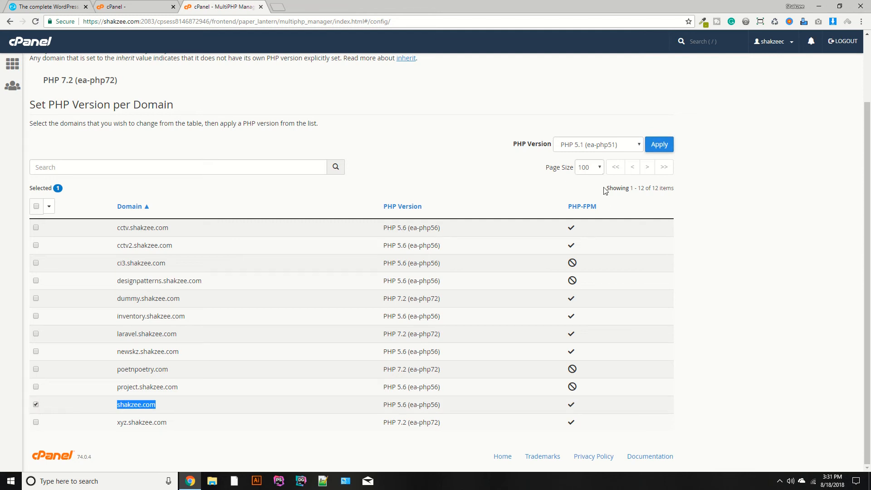
left_click(585, 147)
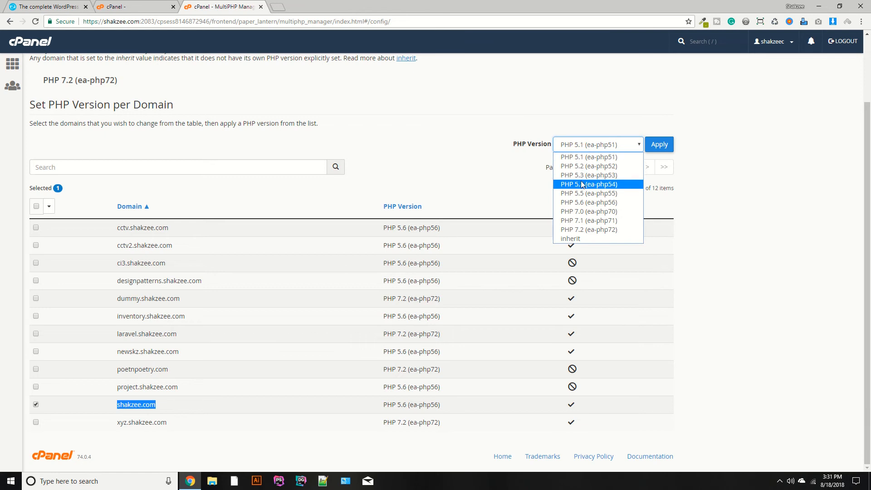
left_click_drag(389, 405, 440, 406)
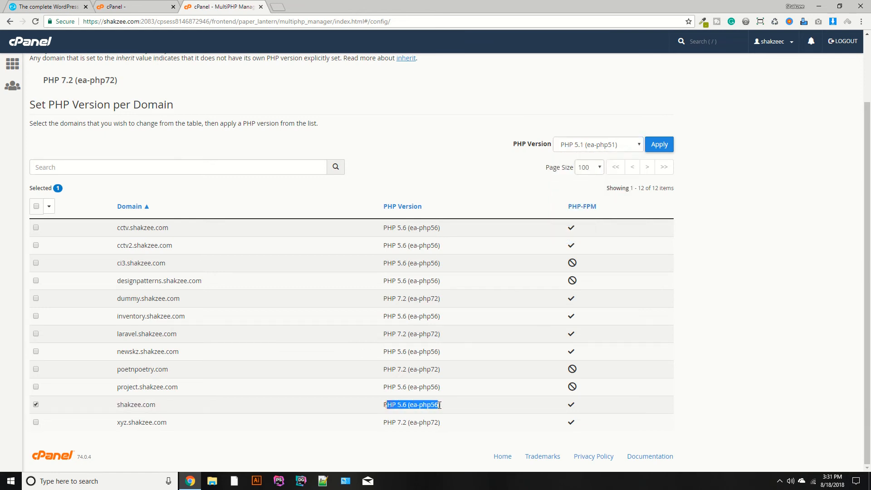
left_click(610, 135)
left_click(580, 144)
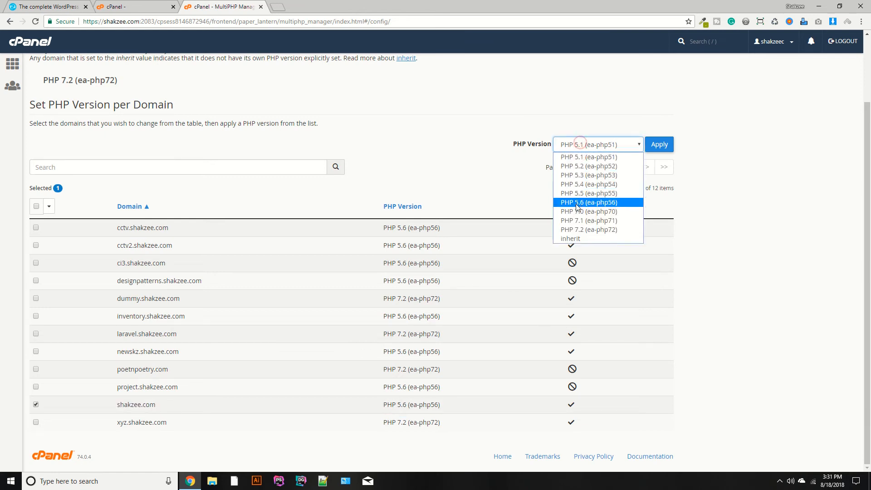
left_click(578, 230)
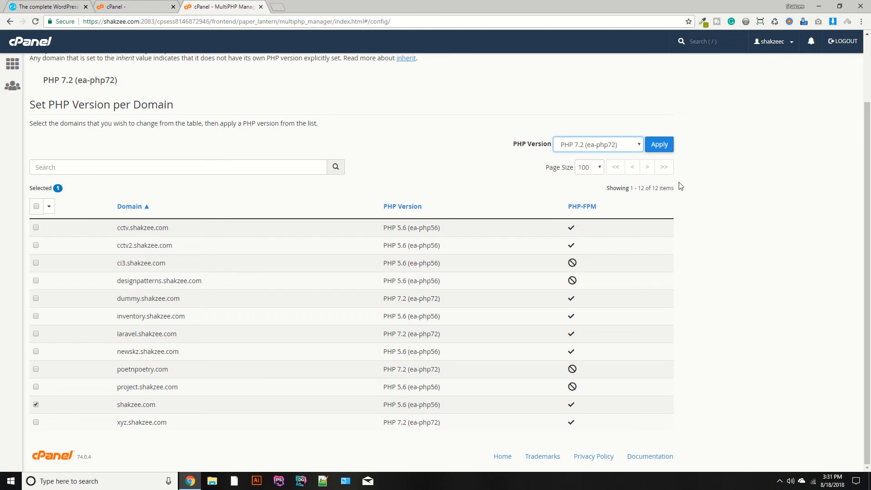
left_click(665, 145)
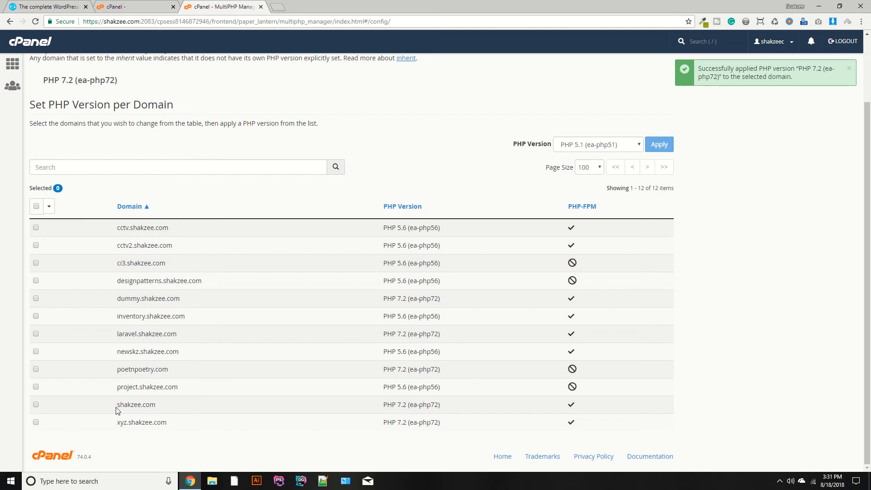
left_click_drag(376, 402, 440, 406)
left_click(374, 405)
left_click_drag(374, 404, 454, 407)
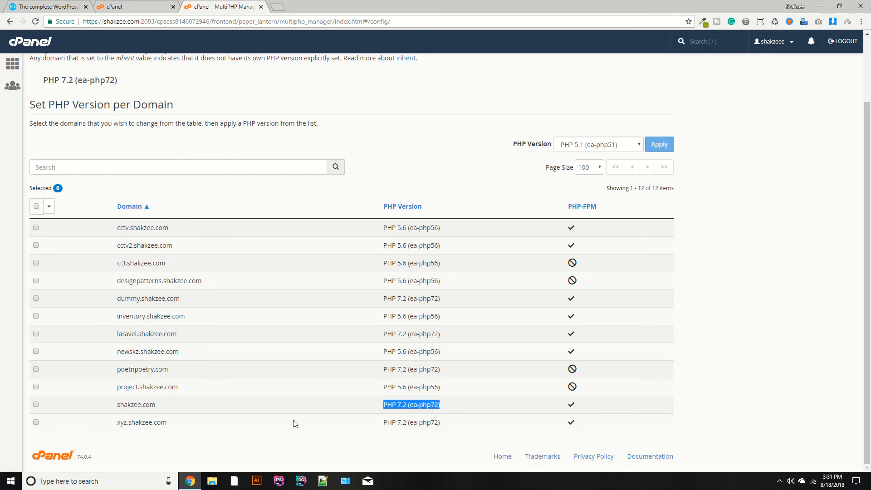
left_click_drag(114, 405, 178, 406)
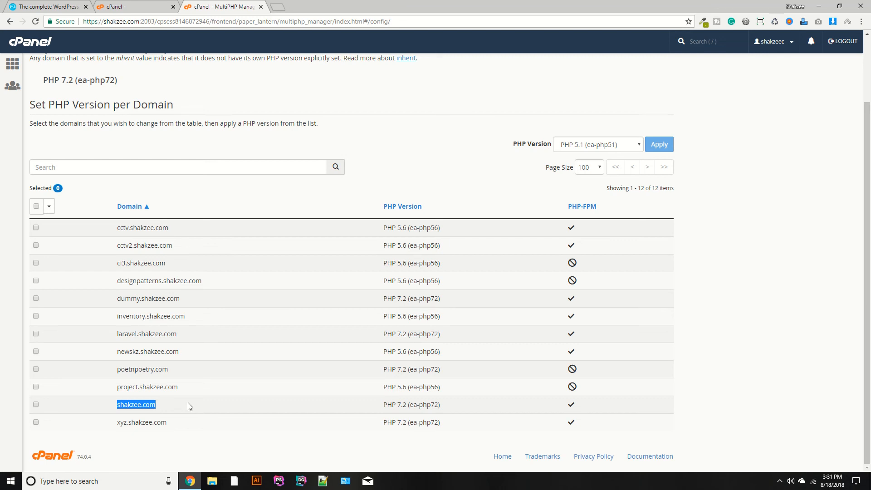
Select all domains, choose PHP 7.2 (ea-php72) for them, and clear the selection without applying it.
left_click(37, 208)
left_click(562, 150)
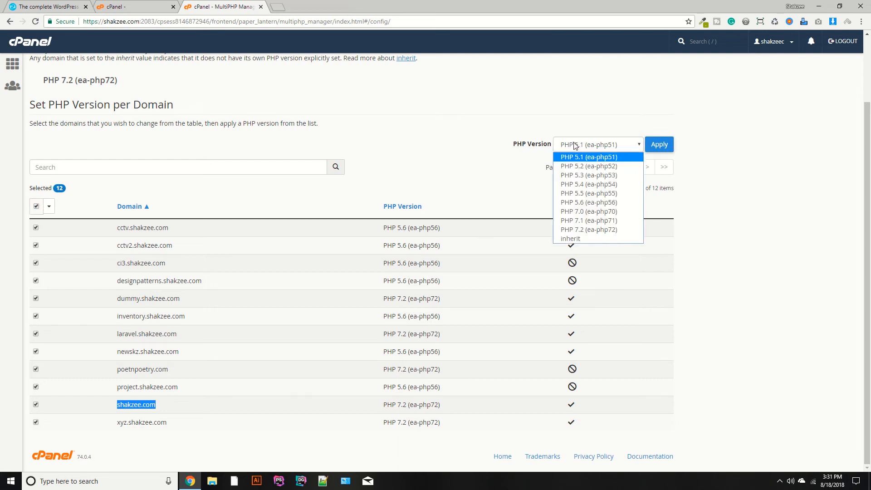
left_click(572, 230)
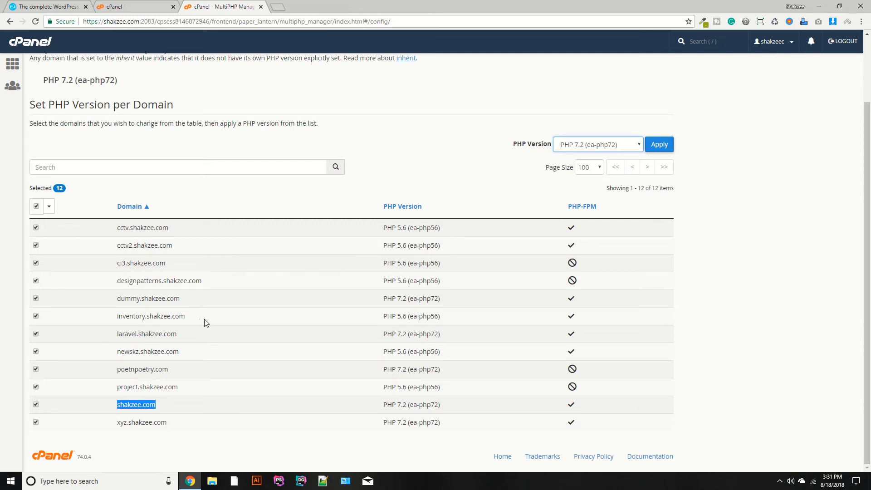
left_click(36, 207)
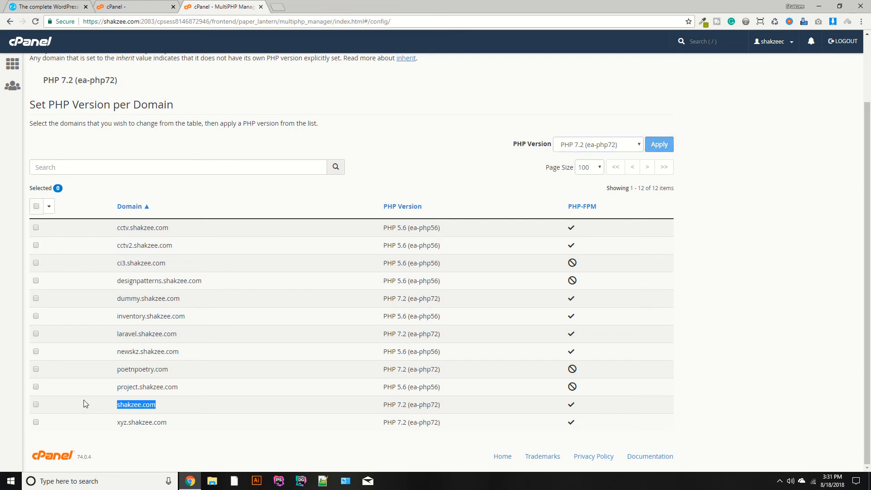
Apply PHP 5.6 (ea-php56) to the shakzee.com domain and check its row.
left_click(335, 386)
double_click(118, 402)
left_click_drag(119, 404, 440, 407)
left_click(36, 405)
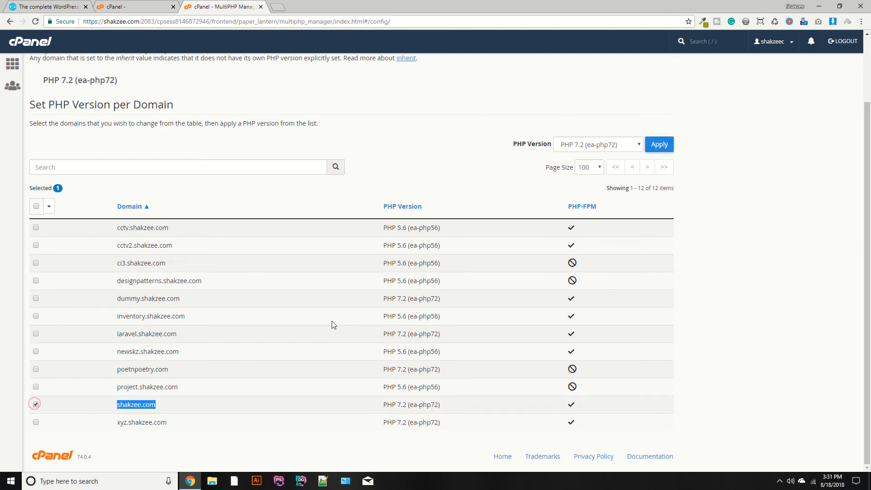
left_click(600, 149)
left_click(581, 206)
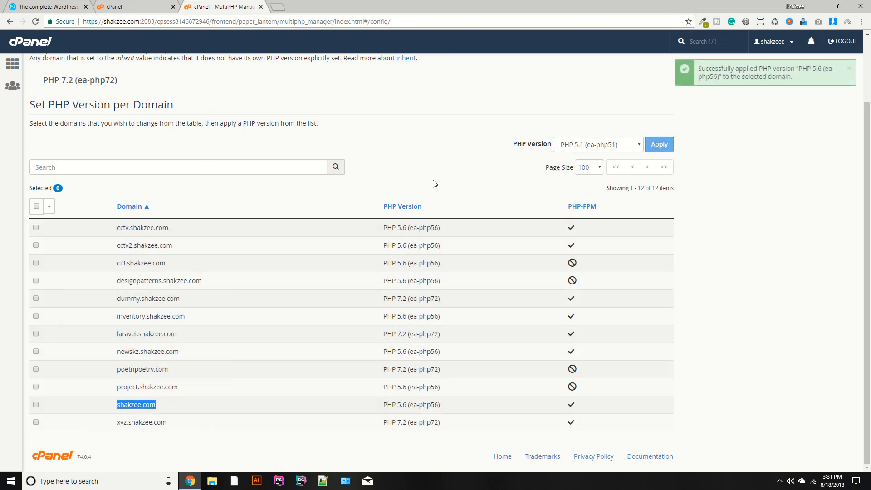
left_click_drag(386, 404, 434, 404)
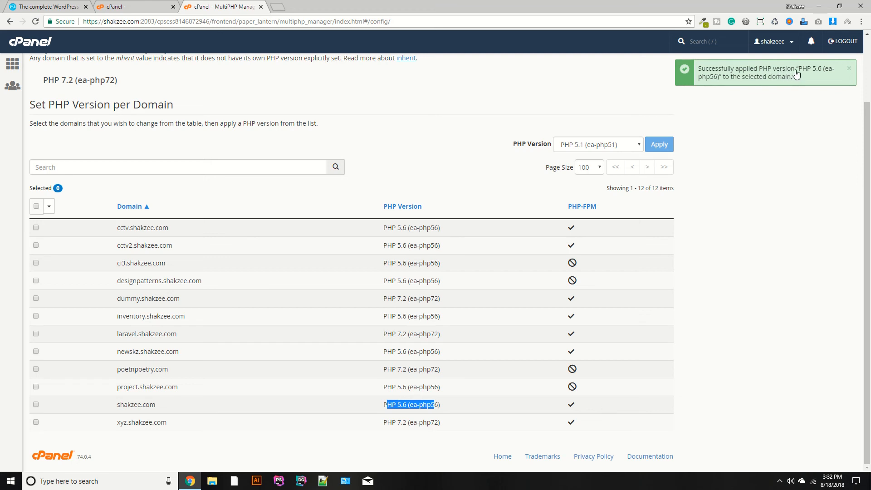
Open the MultiPHP INI Editor from the cPanel home page and load the basic settings of shakzee.com.
left_click(33, 42)
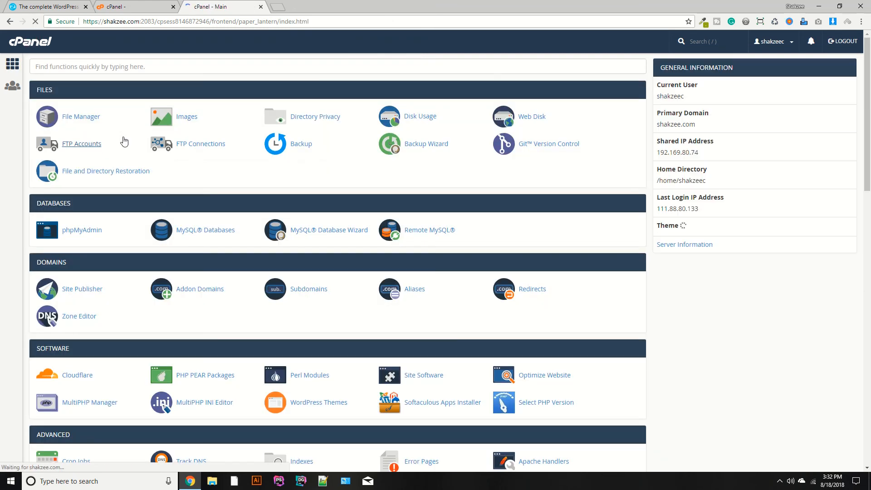
scroll(129, 143, "down", 3)
scroll(129, 142, "down", 4)
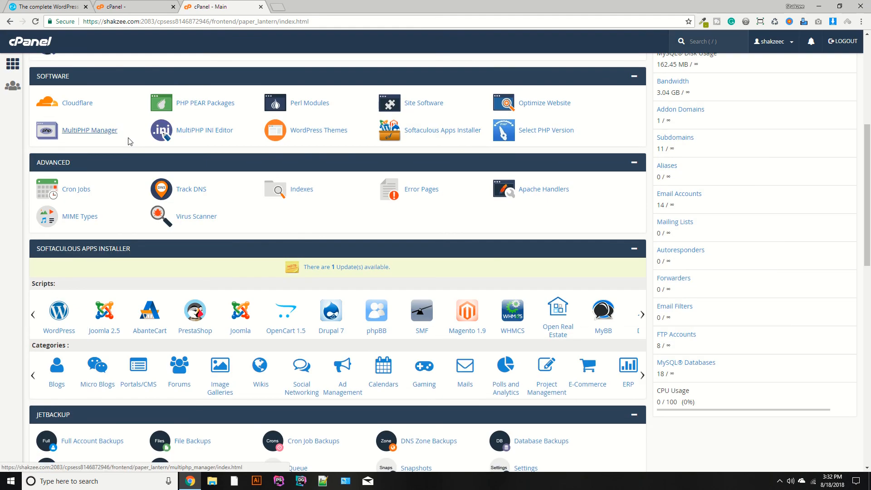
scroll(129, 141, "up", 1)
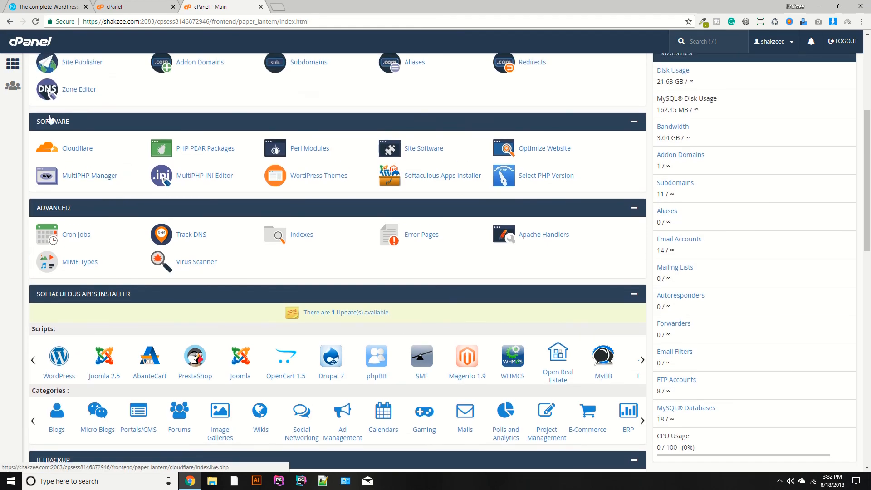
left_click(206, 178)
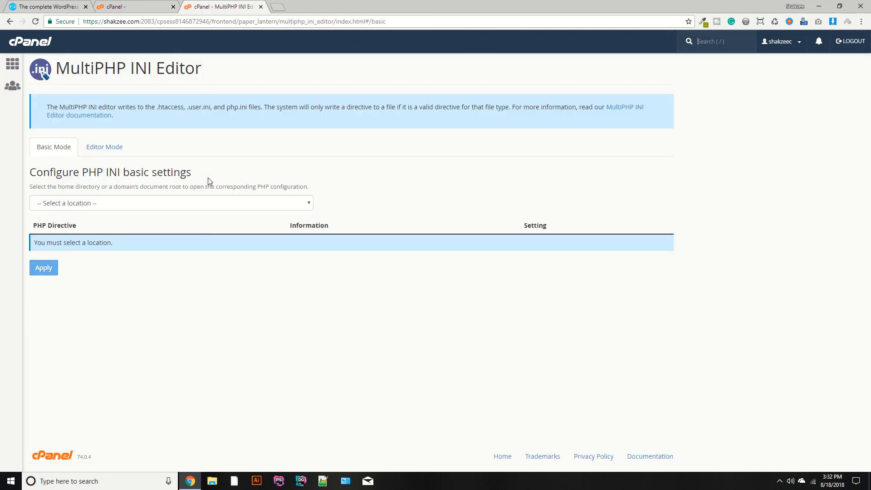
left_click(111, 201)
left_click(80, 234)
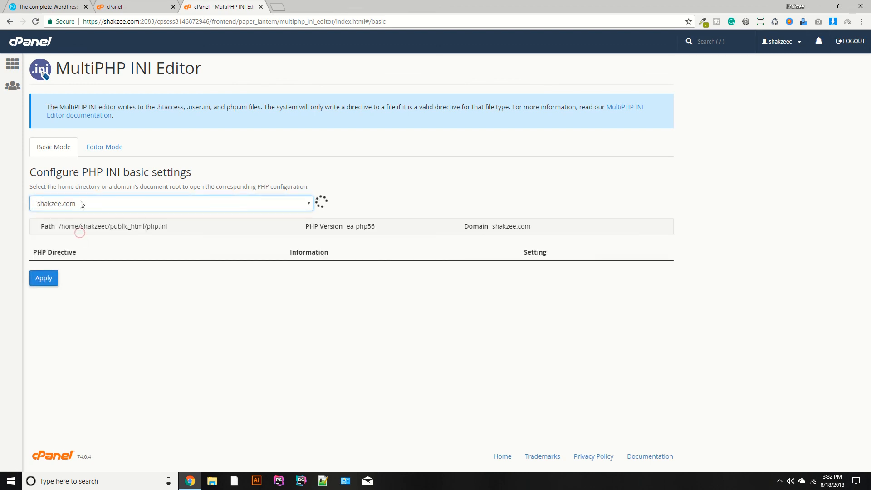
Set shakzee.com's max_input_time directive to 600 and apply the settings.
scroll(289, 247, "down", 1)
scroll(300, 249, "down", 2)
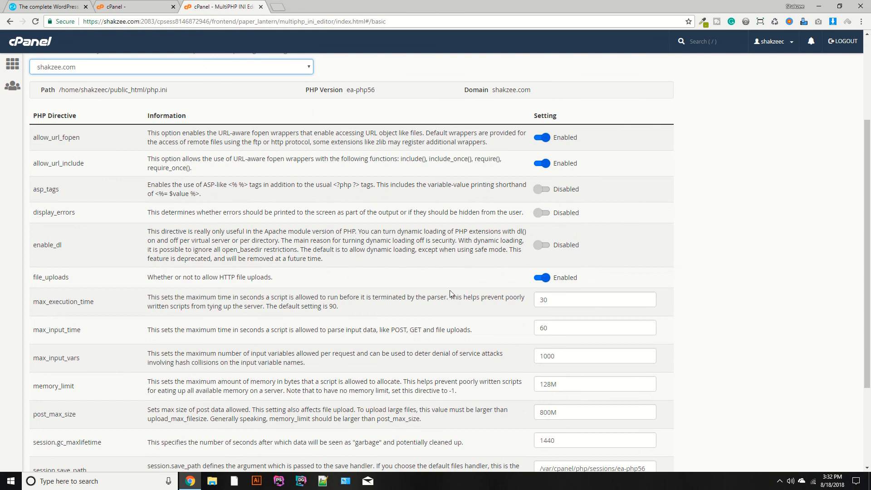
scroll(453, 292, "down", 1)
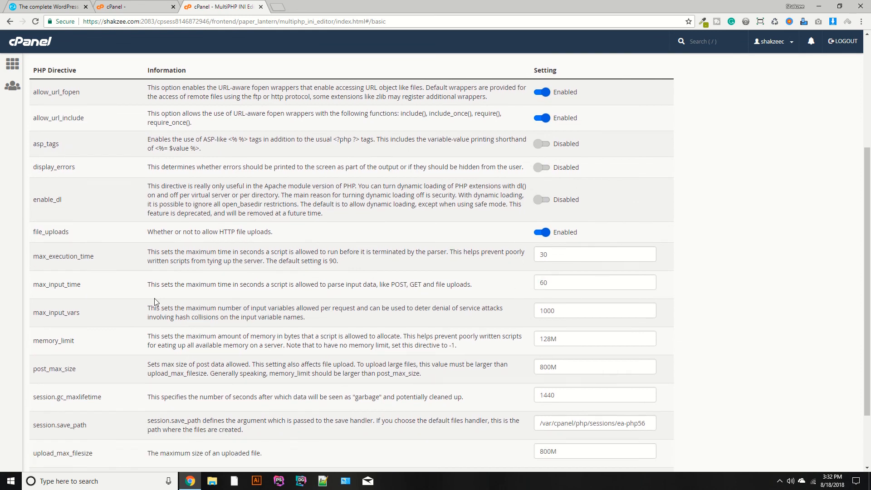
double_click(66, 286)
left_click(570, 286)
type("20")
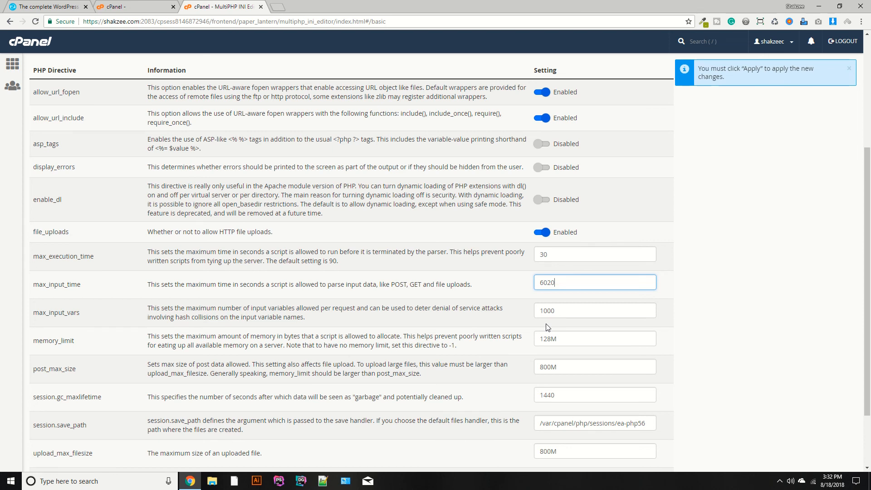
left_click(561, 285)
scroll(209, 373, "down", 3)
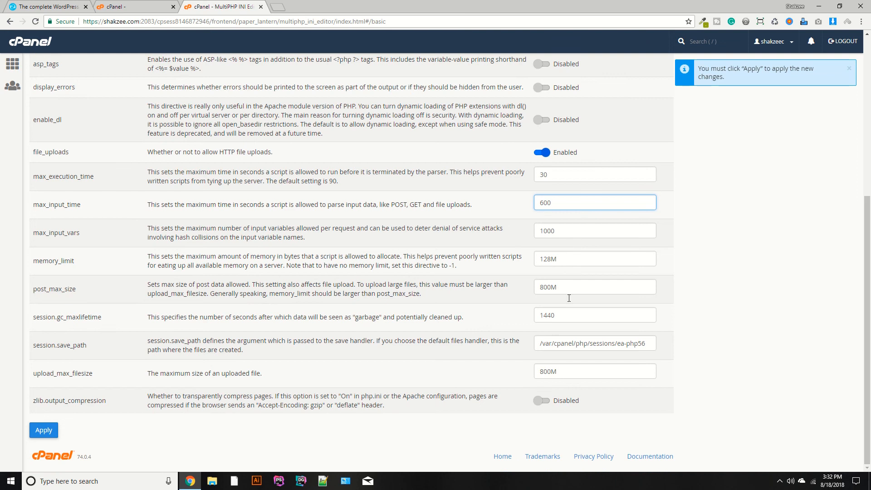
left_click(44, 431)
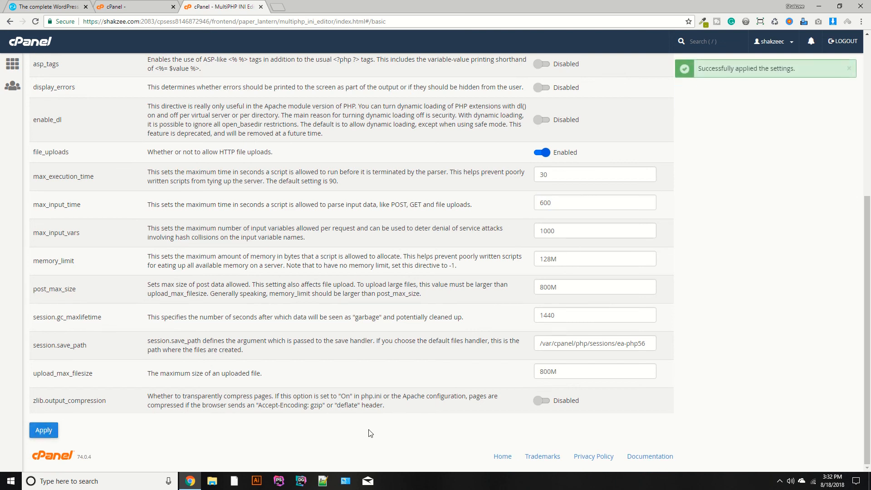
Review the max_input_time directive, the other PHP directives and the selected location of shakzee.com.
scroll(576, 250, "up", 1)
scroll(576, 251, "up", 2)
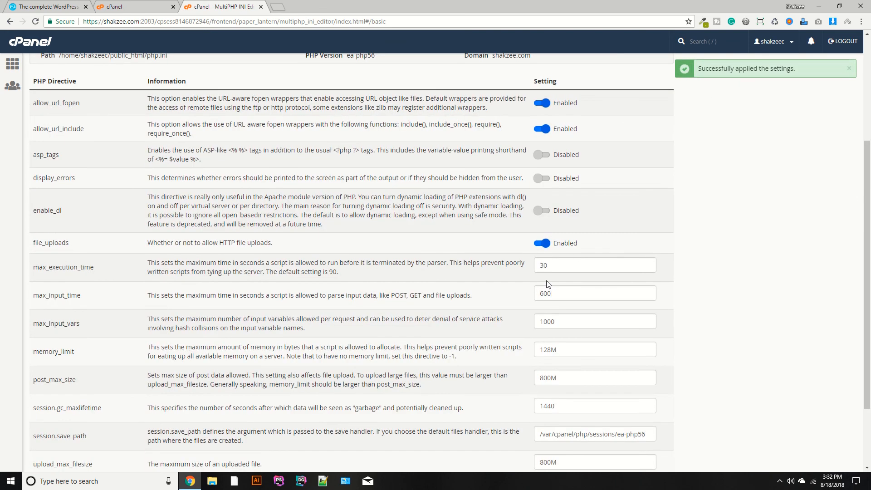
double_click(86, 296)
left_click(103, 295)
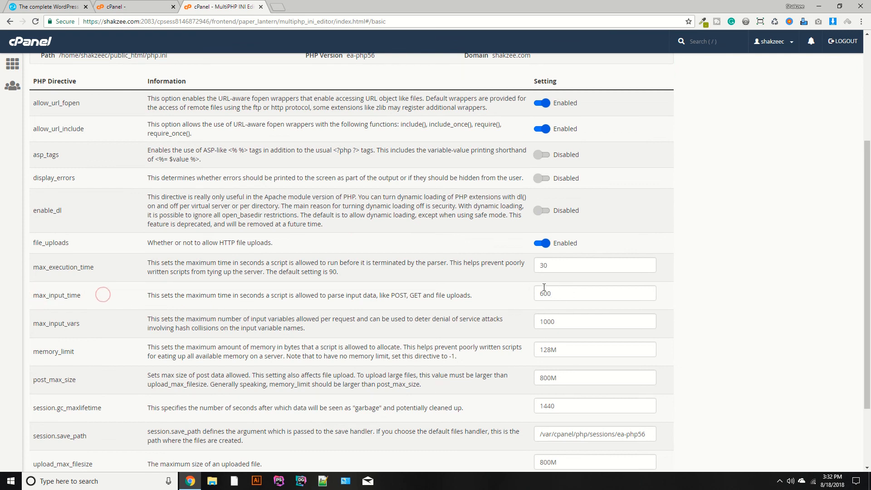
scroll(544, 288, "up", 4)
scroll(547, 288, "down", 3)
scroll(528, 289, "up", 3)
left_click(105, 201)
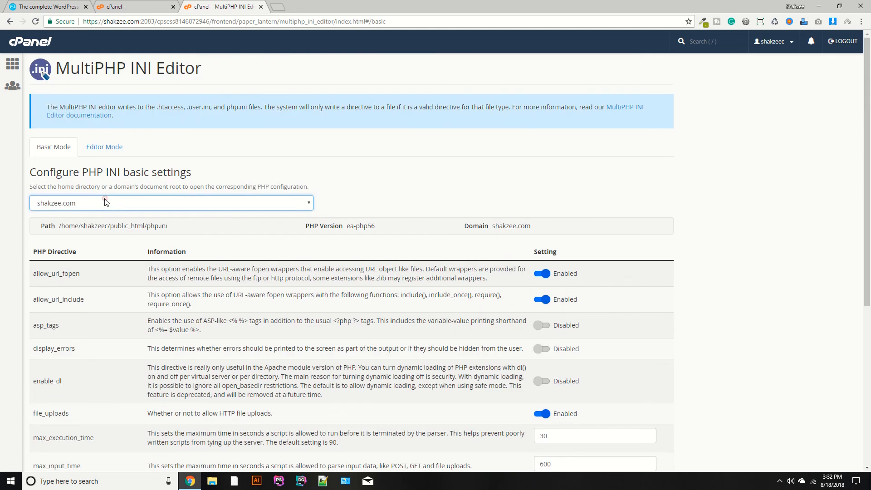
left_click(105, 202)
left_click(105, 202)
scroll(136, 336, "down", 4)
scroll(139, 347, "up", 4)
left_click(121, 5)
left_click(214, 5)
left_click(164, 4)
left_click(197, 3)
left_click(166, 3)
left_click(195, 4)
left_click(153, 4)
left_click(195, 5)
left_click(154, 5)
left_click(195, 4)
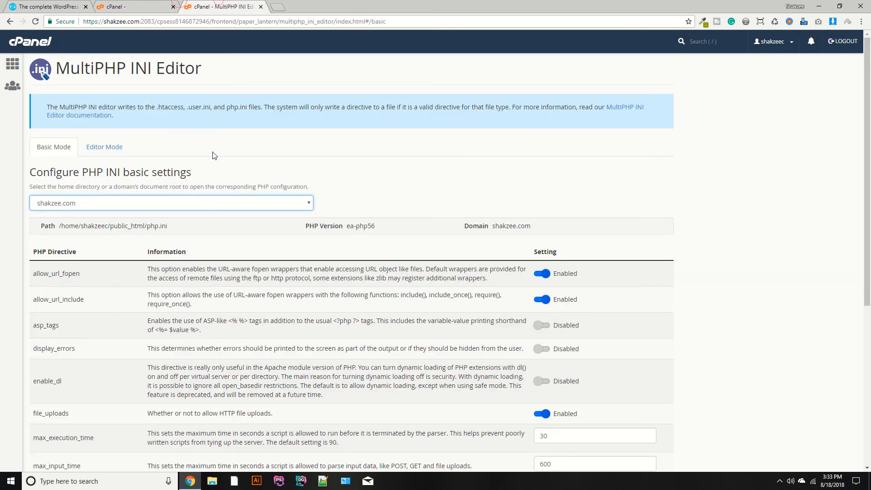